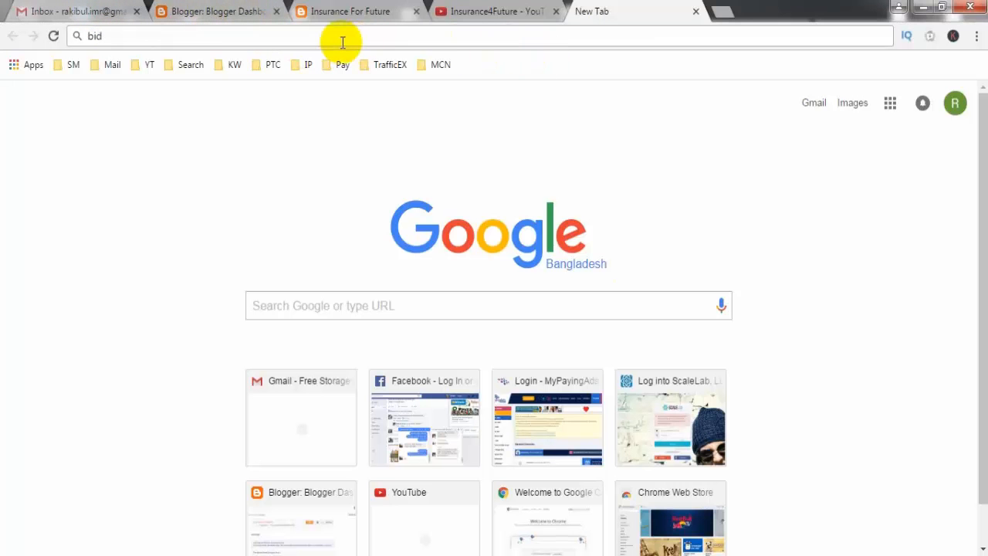
Search Google for 'bidvertiser' and open the BidVertiser homepage from the results.
{"action": "type", "text": "vertiser"}
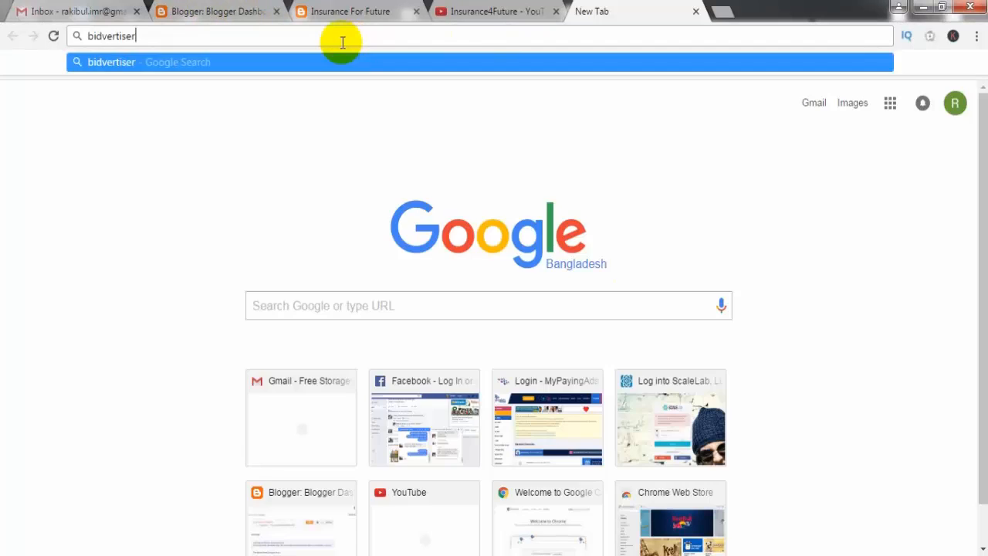
{"action": "key", "text": "Return"}
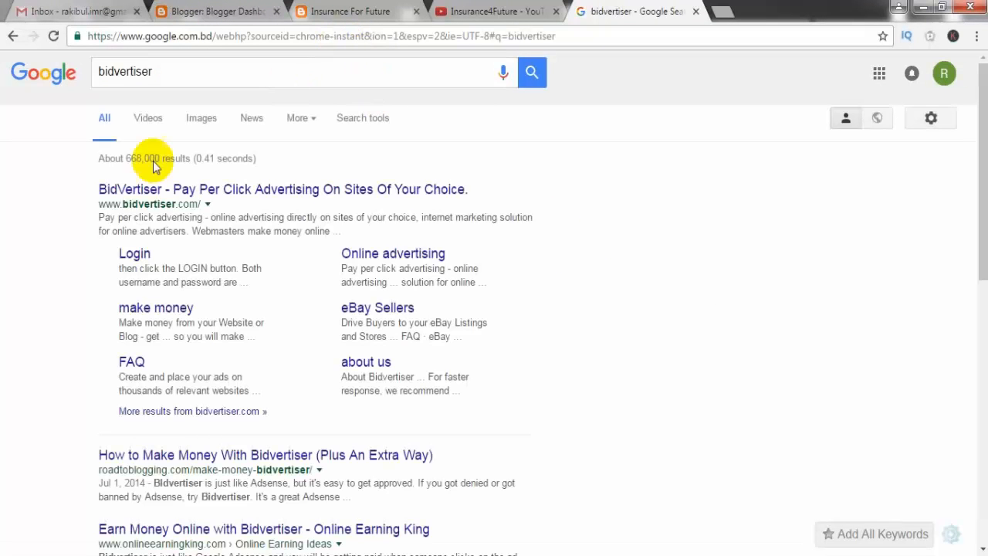
{"action": "left_click", "coordinate": [141, 187]}
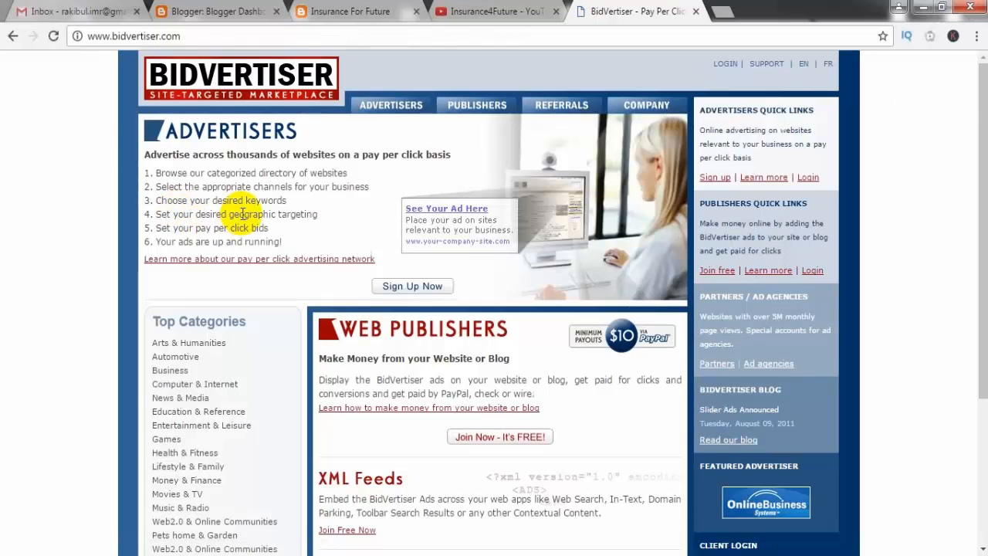
Start BidVertiser's free Web Publisher sign-up and bring up the Notepad sign-up notes.
{"action": "scroll", "coordinate": [258, 197], "scroll_direction": "down", "scroll_amount": 1}
{"action": "scroll", "coordinate": [255, 208], "scroll_direction": "up", "scroll_amount": 1}
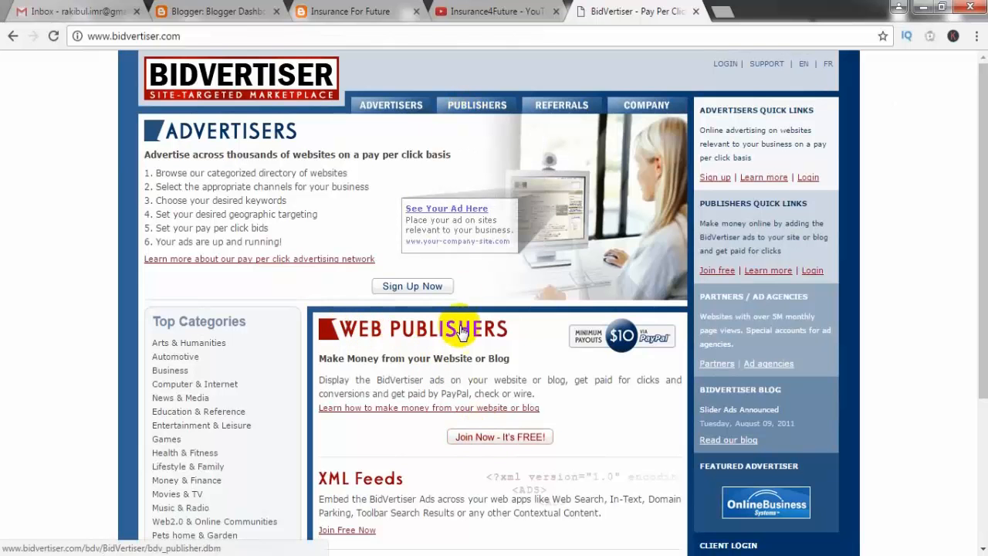
{"action": "left_click", "coordinate": [472, 438]}
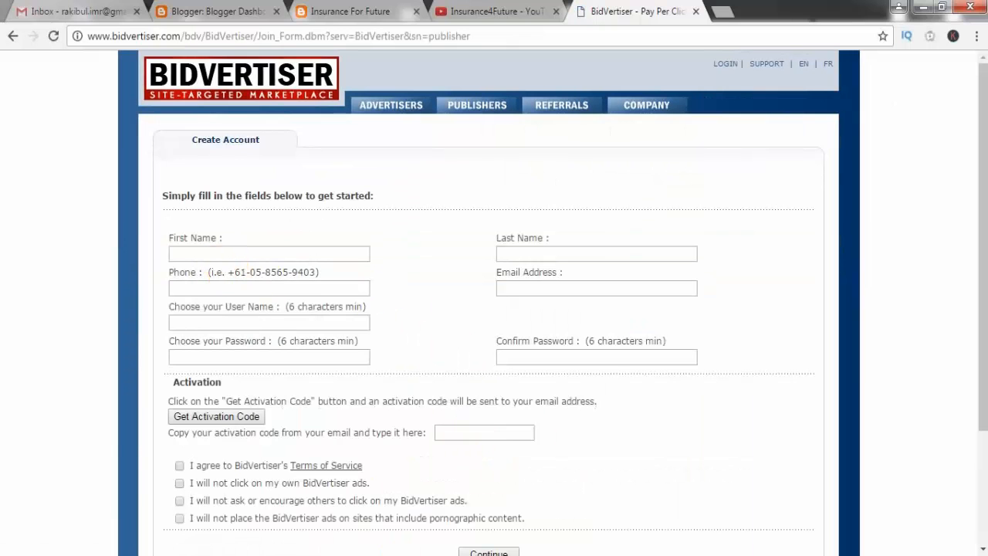
{"action": "left_click", "coordinate": [344, 553]}
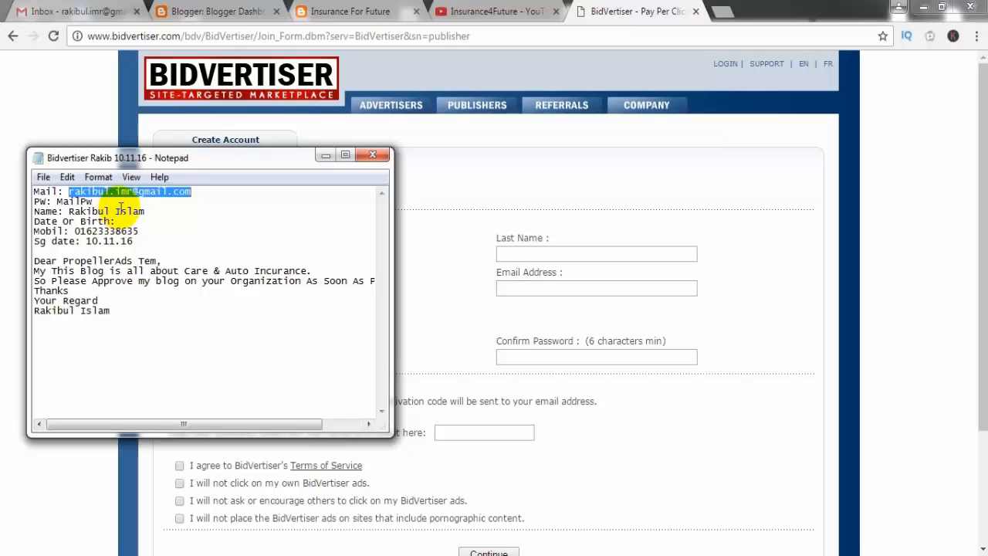
Fill First Name and Last Name by splitting the full name copied from the notes.
{"action": "left_click_drag", "start_coordinate": [144, 211], "coordinate": [68, 209]}
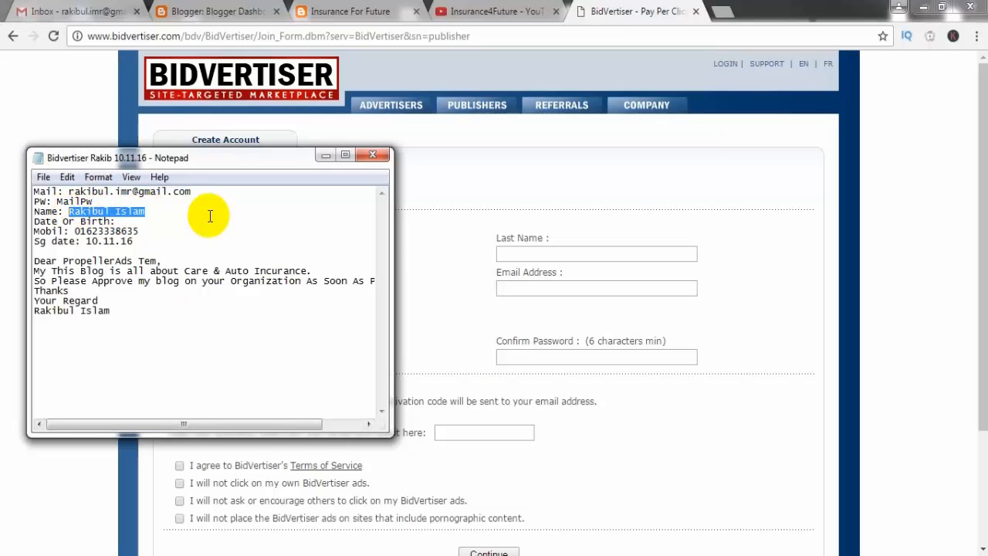
{"action": "left_click", "coordinate": [405, 237]}
{"action": "left_click", "coordinate": [267, 254]}
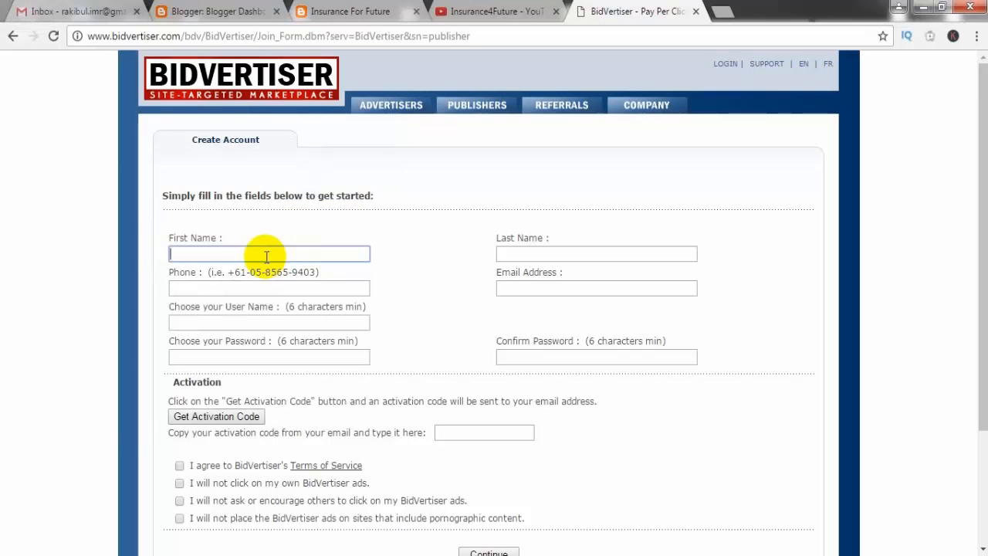
{"action": "left_click_drag", "start_coordinate": [205, 255], "coordinate": [275, 268]}
{"action": "key", "text": "ctrl+c"}
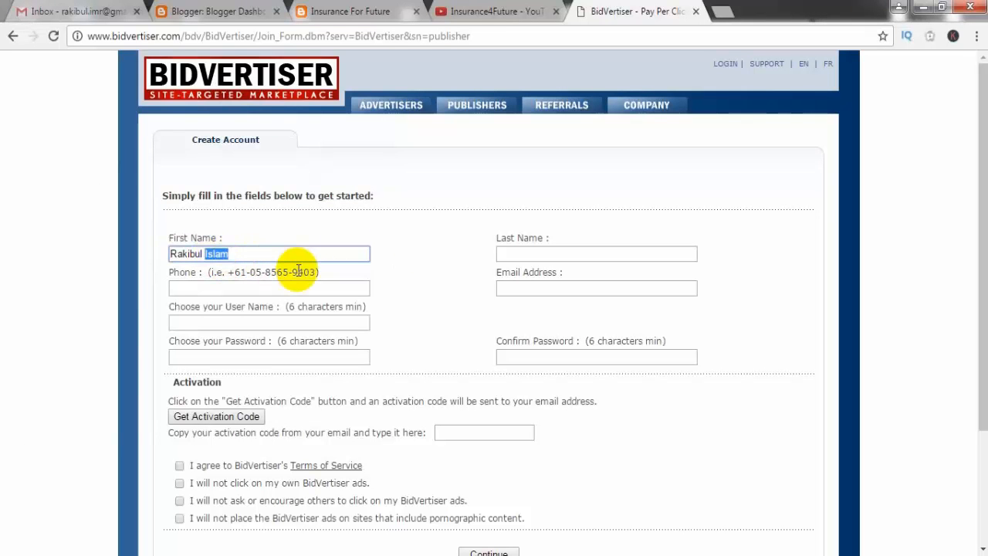
{"action": "key", "text": "Tab"}
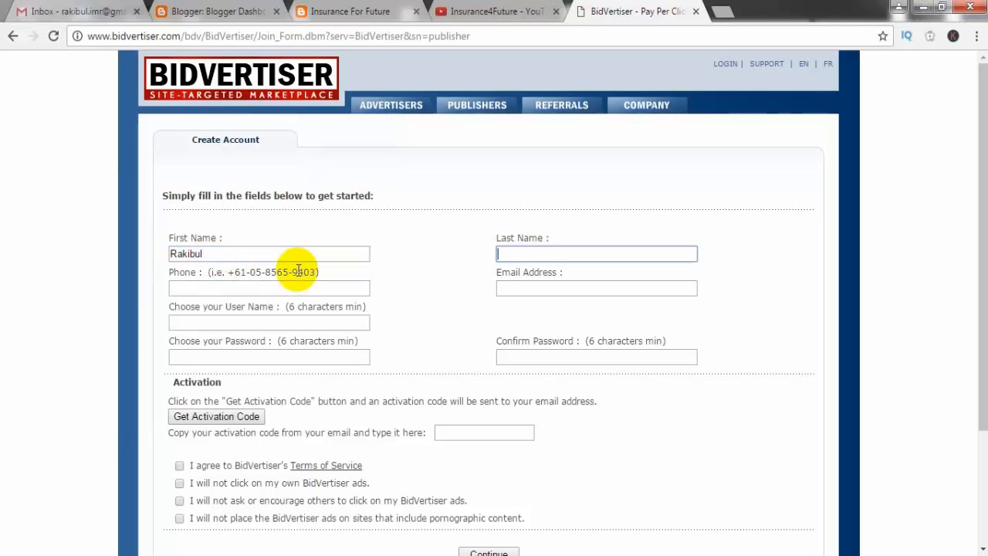
{"action": "key", "text": "ctrl+v"}
Fill the Phone field with the mobile number from the notes.
{"action": "left_click", "coordinate": [244, 288]}
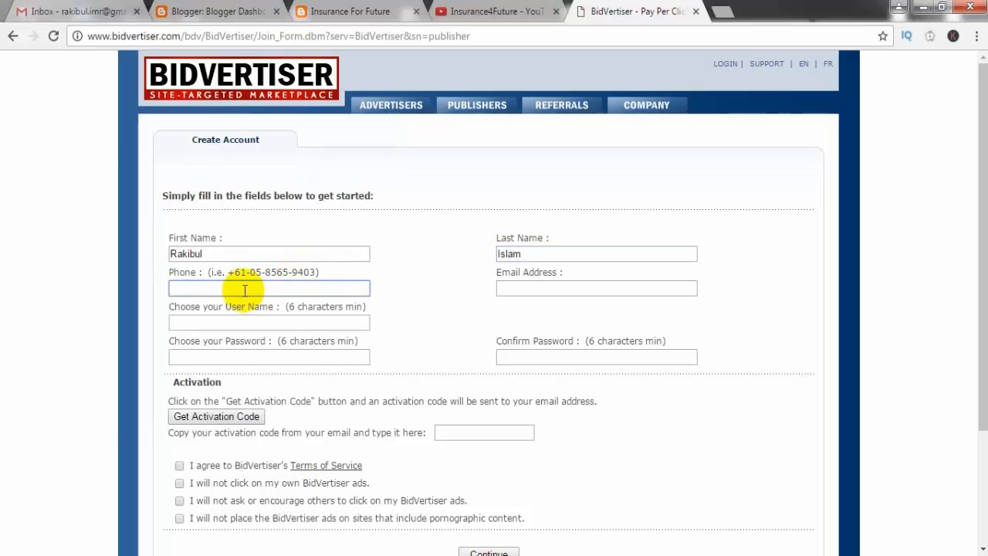
{"action": "key", "text": "alt+Tab"}
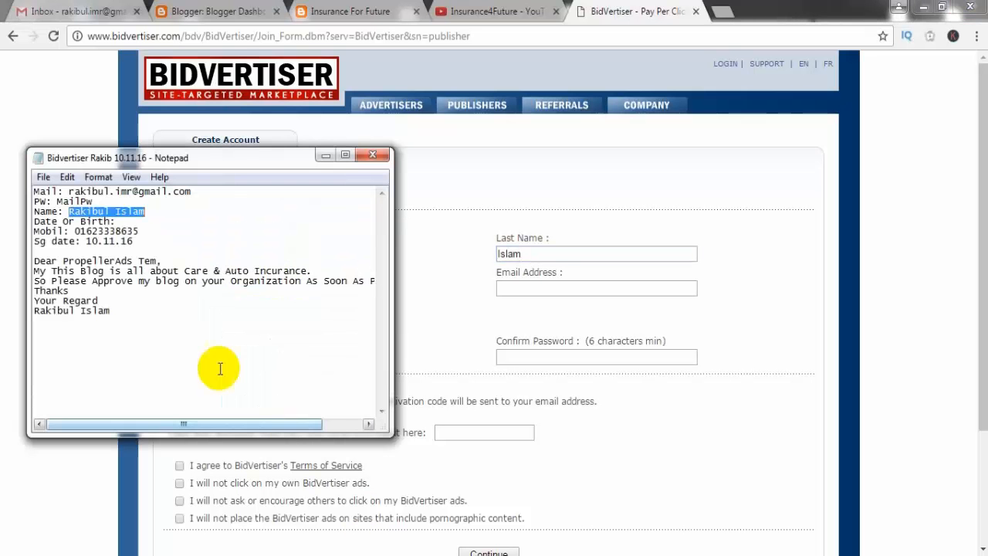
{"action": "double_click", "coordinate": [100, 229]}
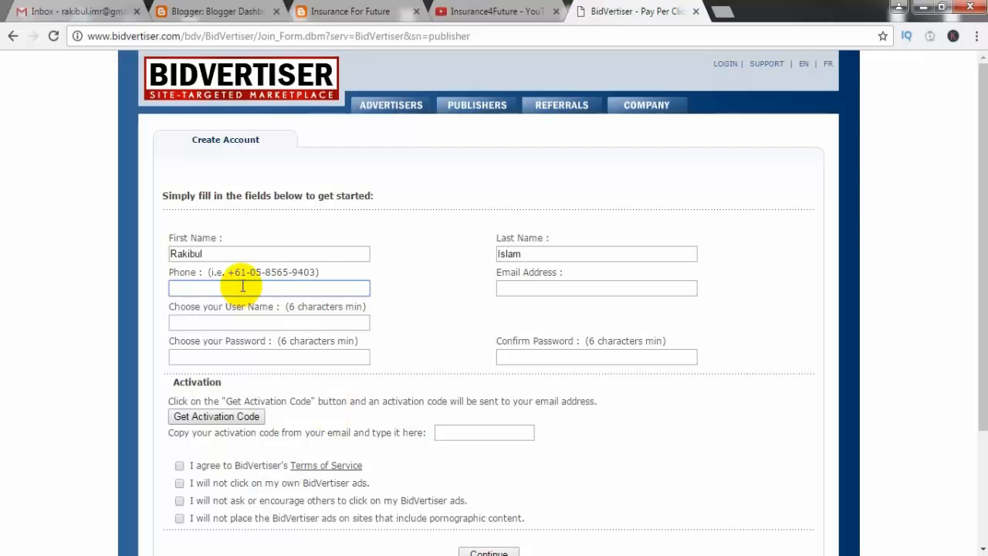
{"action": "left_click", "coordinate": [216, 290]}
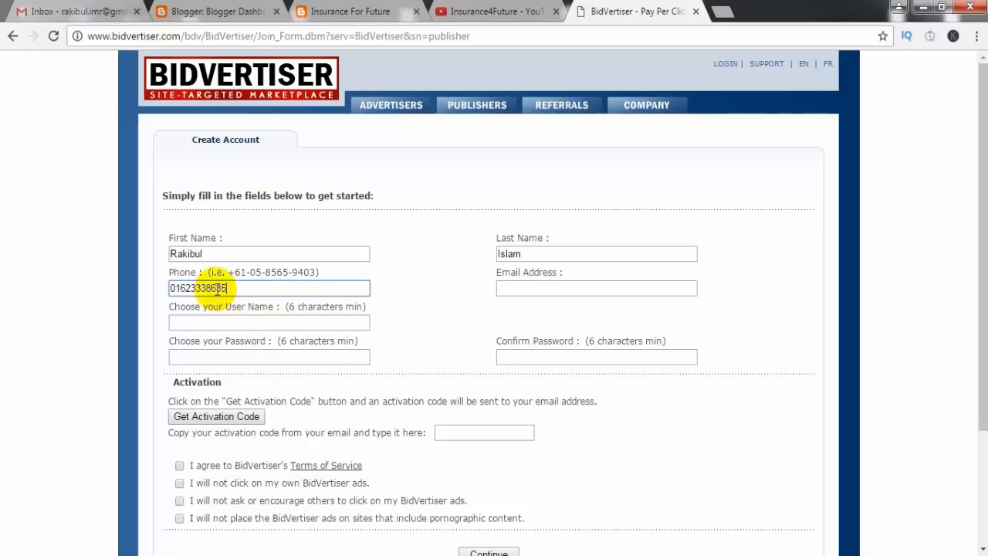
Copy the e-mail address from the notes into the Email field.
{"action": "left_click", "coordinate": [519, 288]}
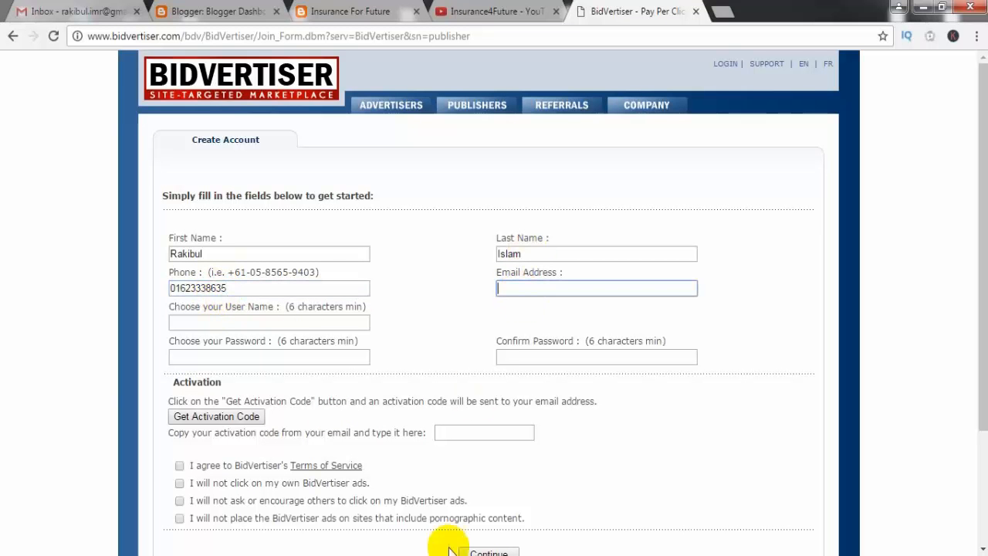
{"action": "key", "text": "alt+Tab"}
{"action": "left_click", "coordinate": [125, 193]}
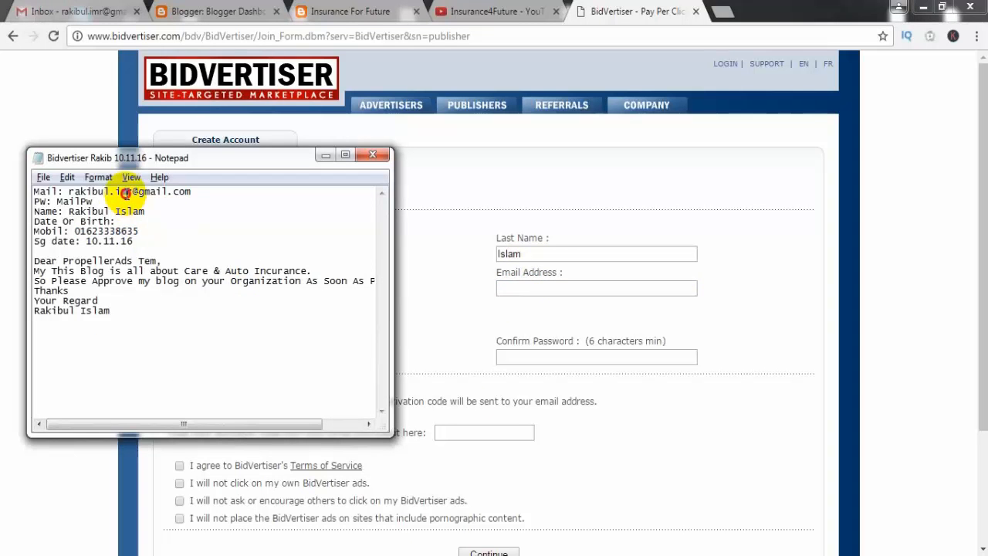
{"action": "double_click", "coordinate": [125, 193]}
{"action": "key", "text": "ctrl+c"}
{"action": "left_click", "coordinate": [532, 289]}
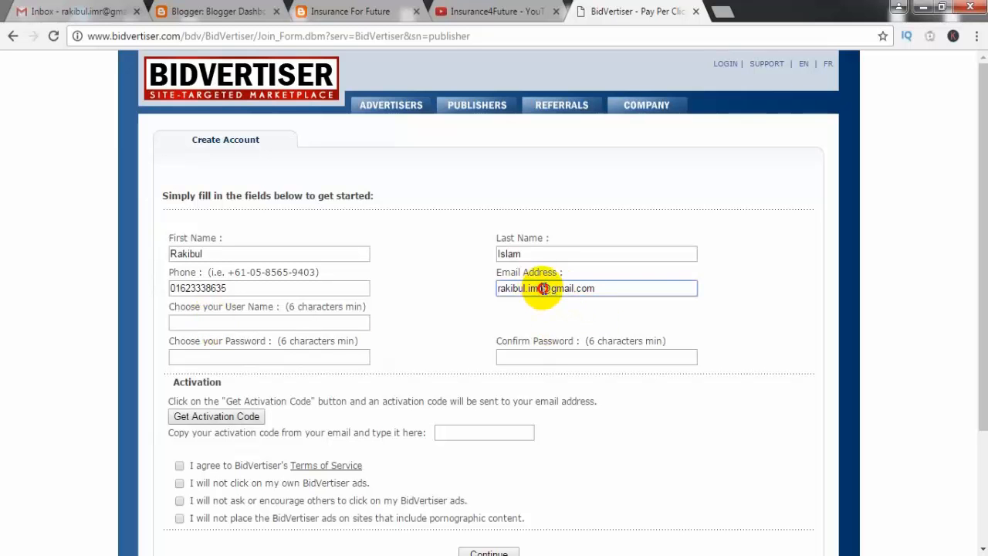
{"action": "left_click_drag", "start_coordinate": [543, 287], "coordinate": [490, 288]}
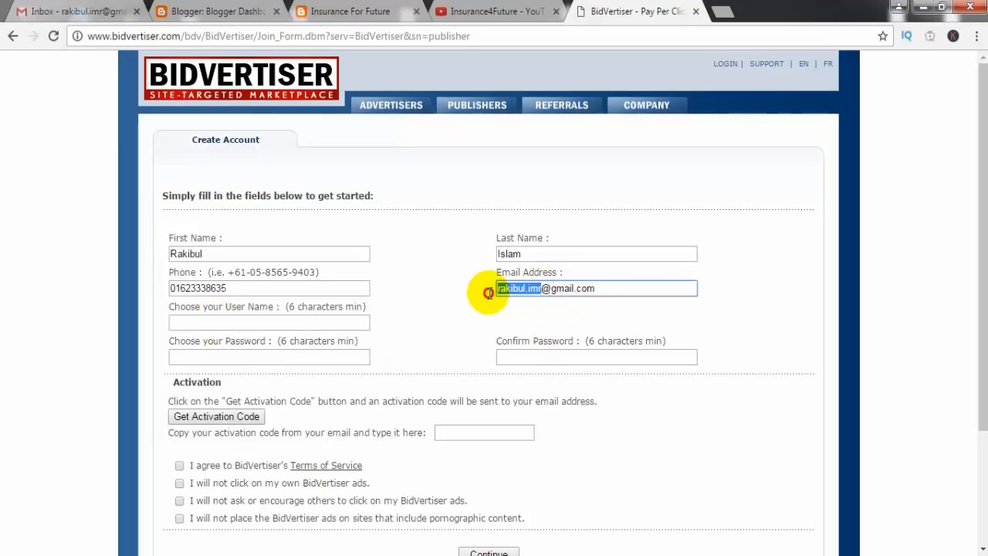
{"action": "left_click", "coordinate": [409, 555]}
{"action": "left_click", "coordinate": [121, 316]}
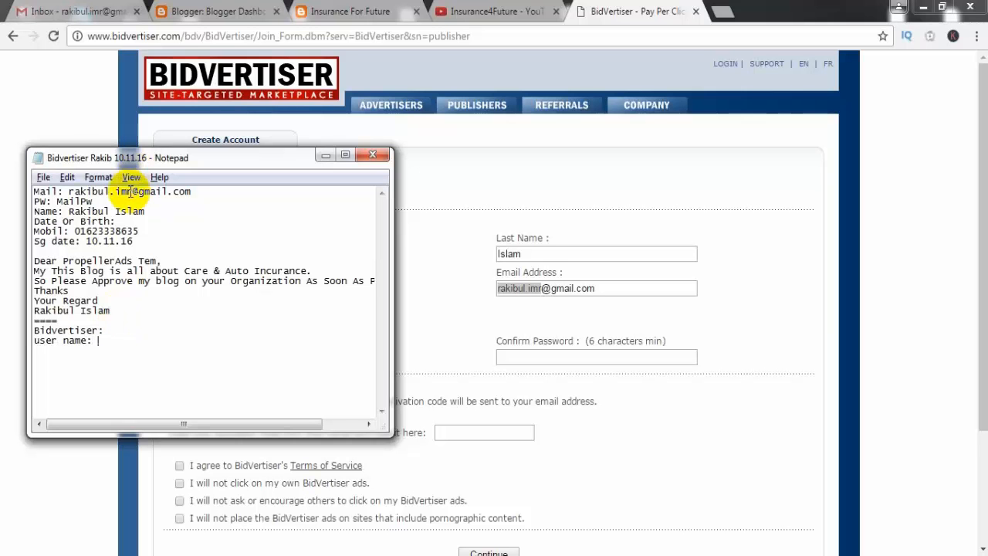
Choose a user name from the e-mail prefix, then enter and confirm the account password.
{"action": "left_click_drag", "start_coordinate": [128, 192], "coordinate": [85, 192]}
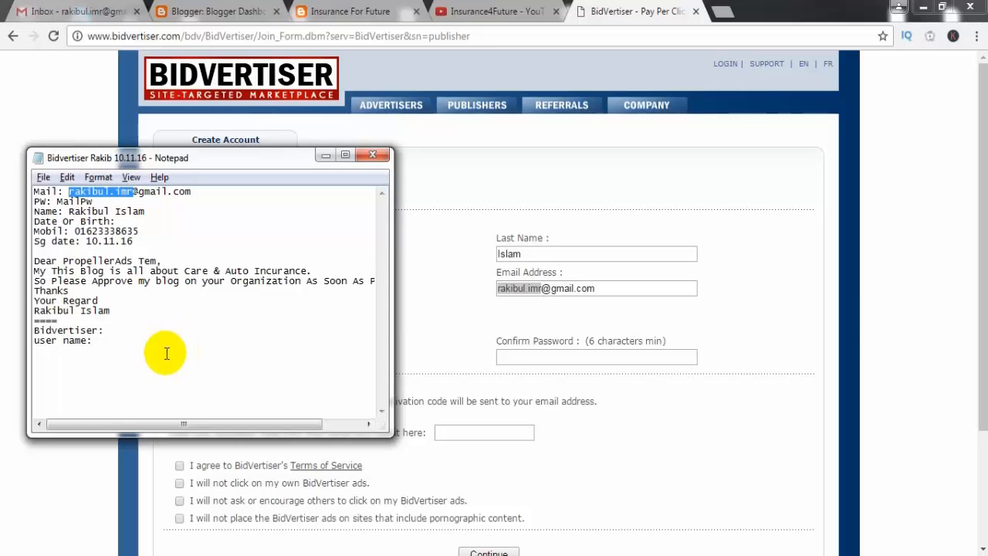
{"action": "left_click", "coordinate": [131, 343]}
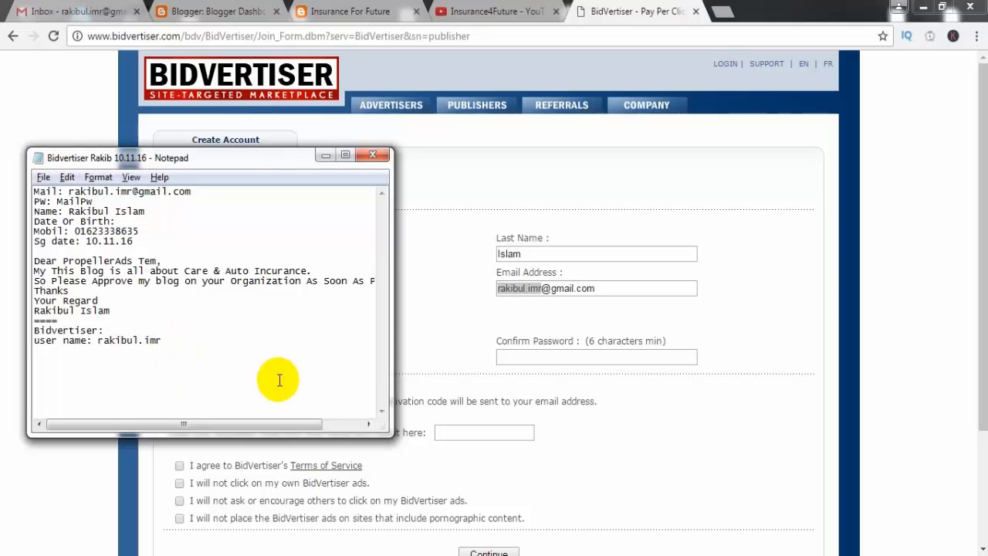
{"action": "left_click", "coordinate": [128, 341]}
{"action": "double_click", "coordinate": [129, 341]}
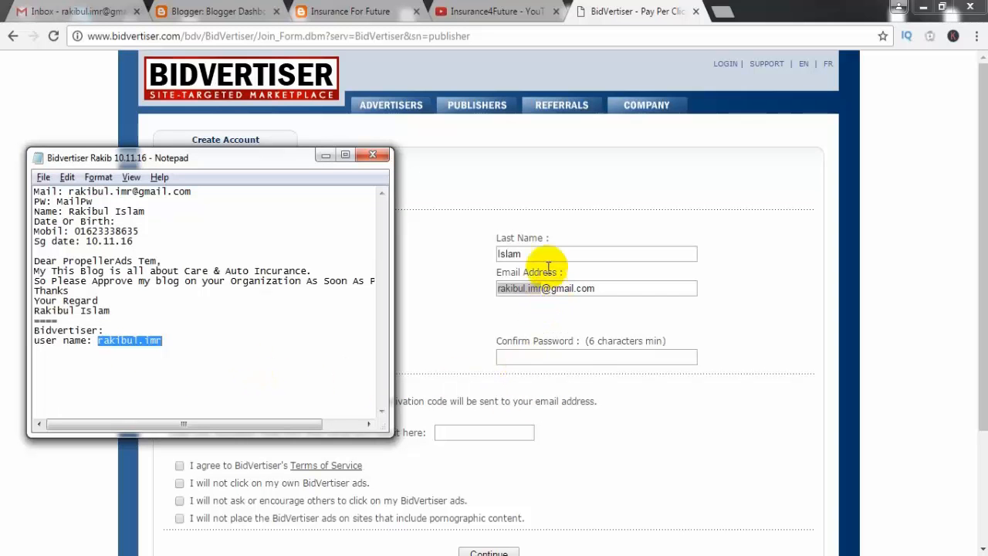
{"action": "left_click", "coordinate": [514, 325]}
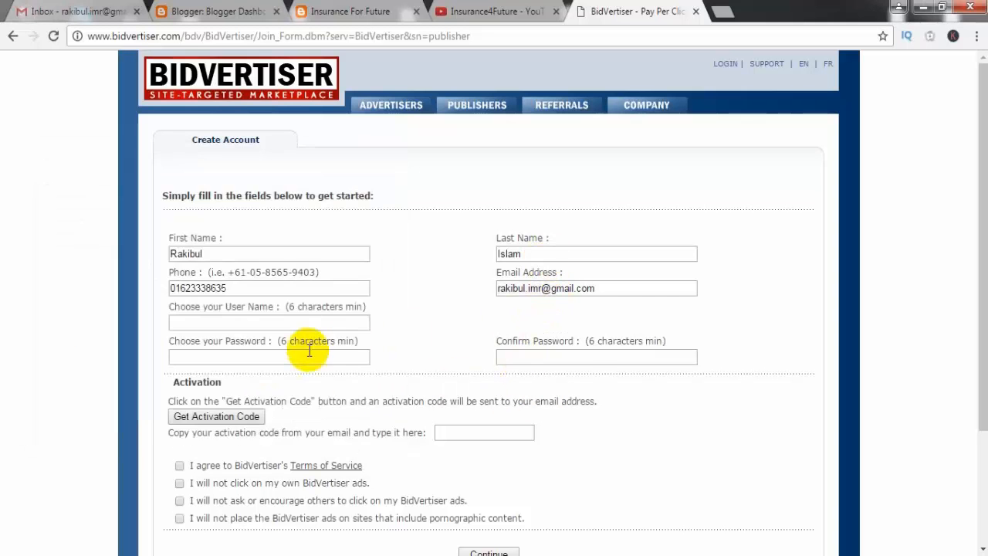
{"action": "left_click", "coordinate": [250, 328]}
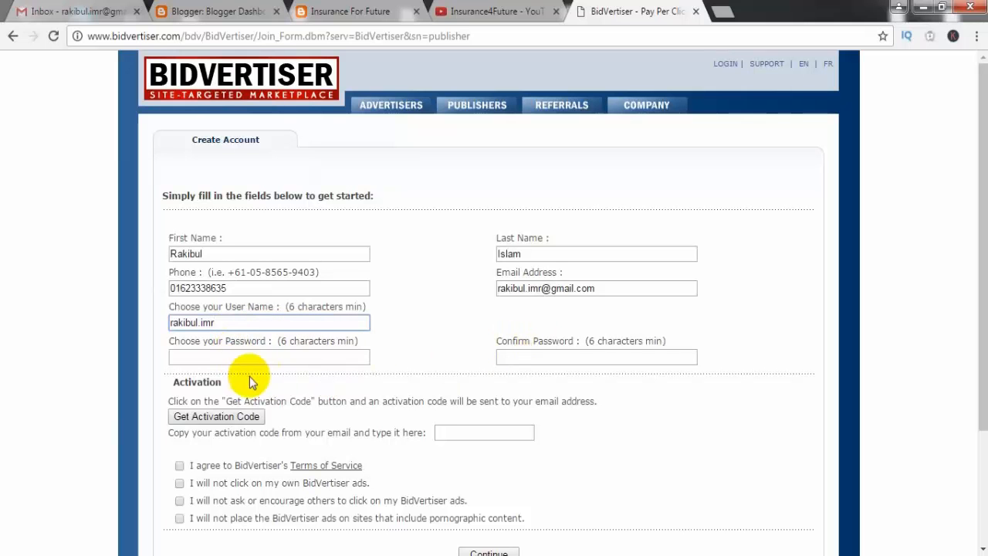
{"action": "left_click", "coordinate": [239, 359]}
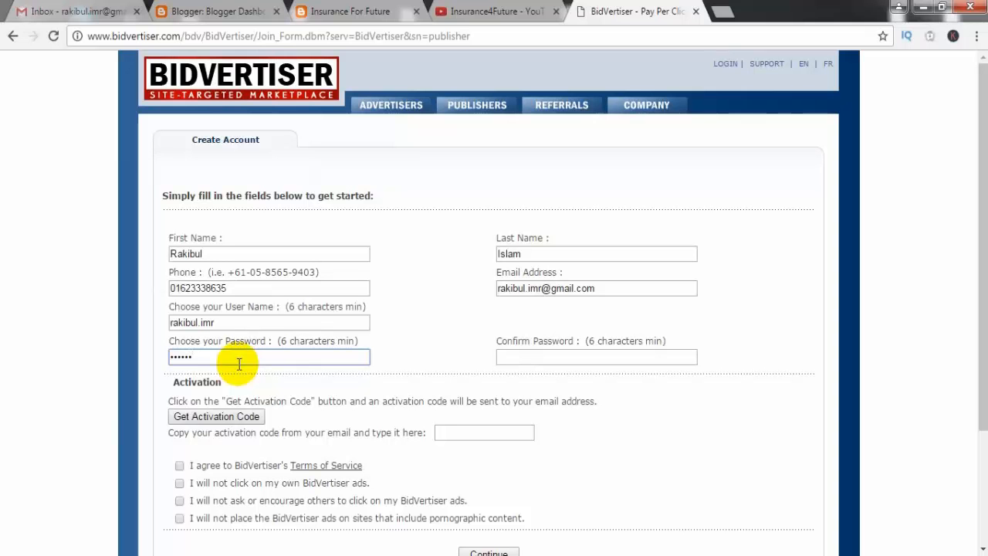
{"action": "key", "text": "Tab"}
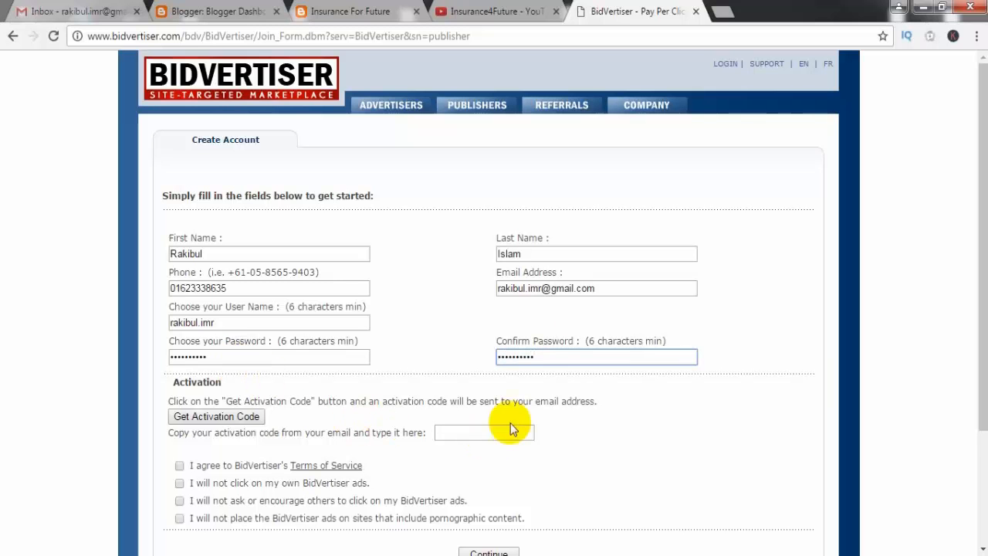
Request an activation code by e-mail and dismiss the code-sent notice.
{"action": "left_click", "coordinate": [428, 352]}
{"action": "scroll", "coordinate": [428, 352], "scroll_direction": "down", "scroll_amount": 2}
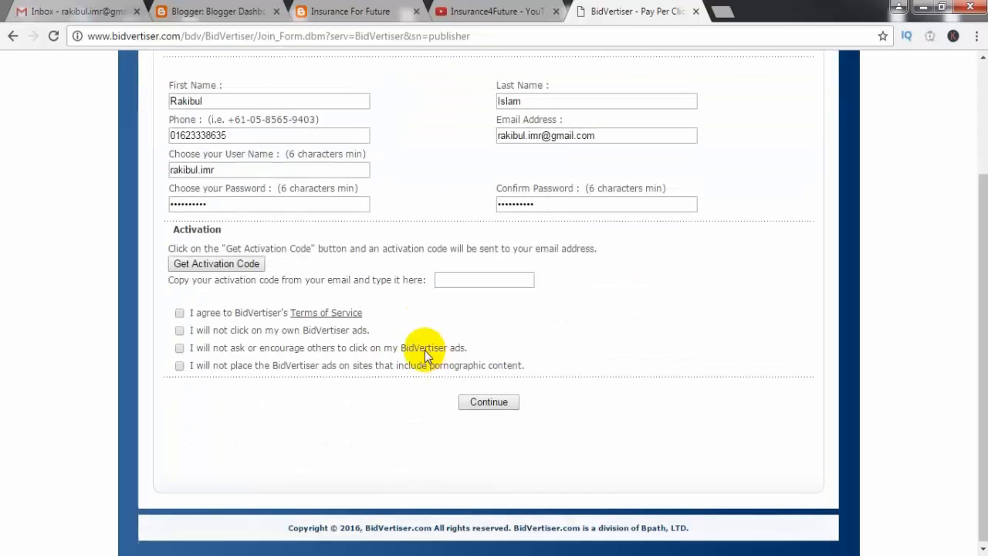
{"action": "left_click", "coordinate": [207, 267]}
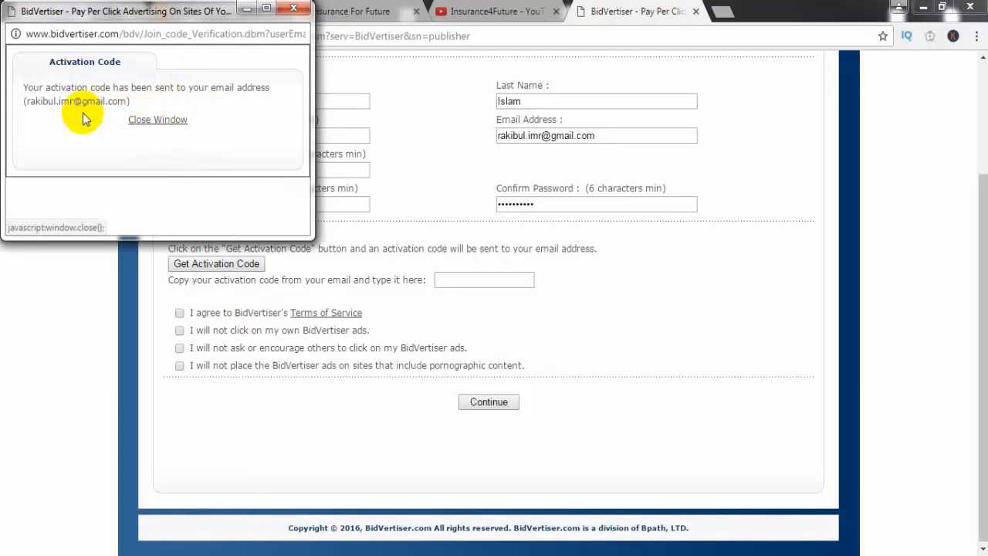
{"action": "left_click", "coordinate": [149, 120]}
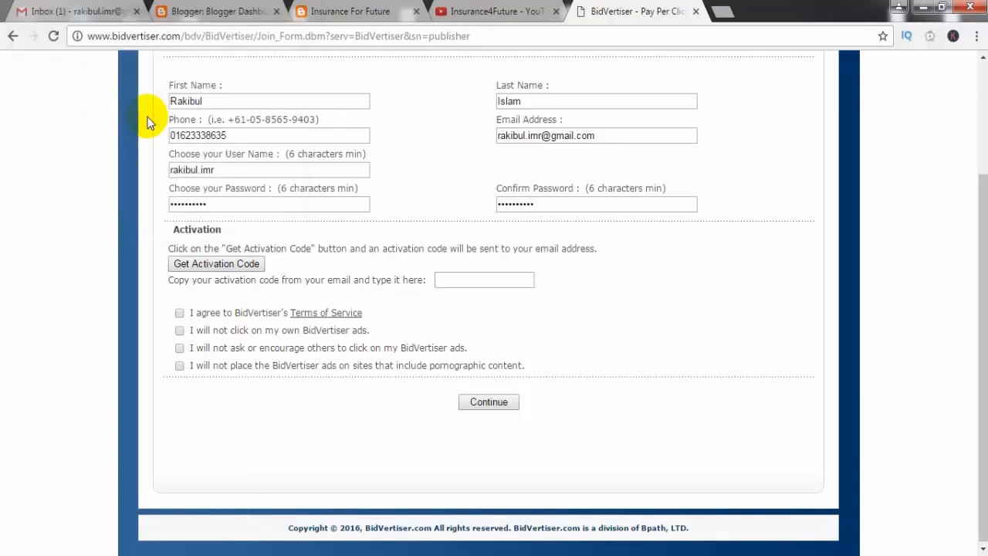
Copy the code from Gmail's BidVertiser Account Activation email into the activation field.
{"action": "left_click", "coordinate": [23, 10]}
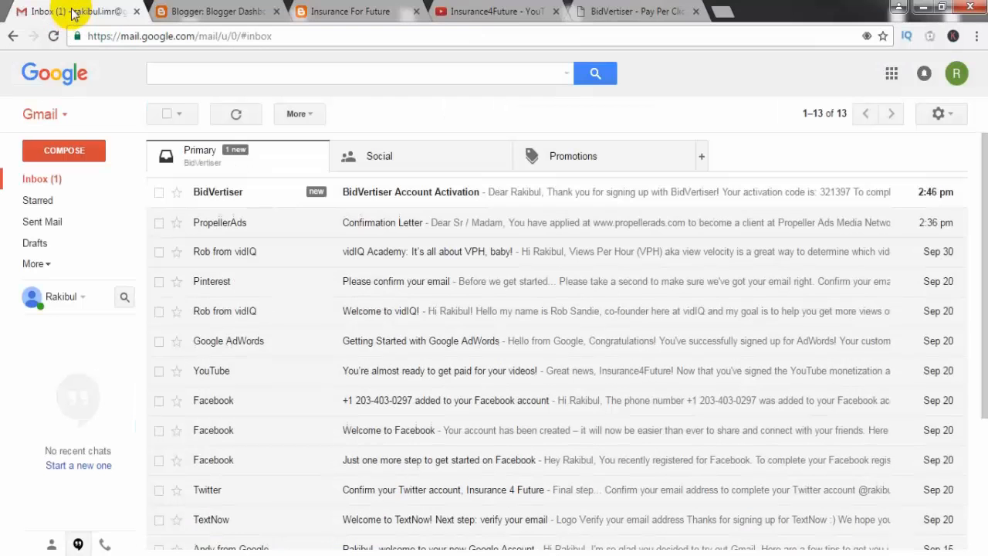
{"action": "left_click", "coordinate": [386, 190]}
{"action": "double_click", "coordinate": [322, 265]}
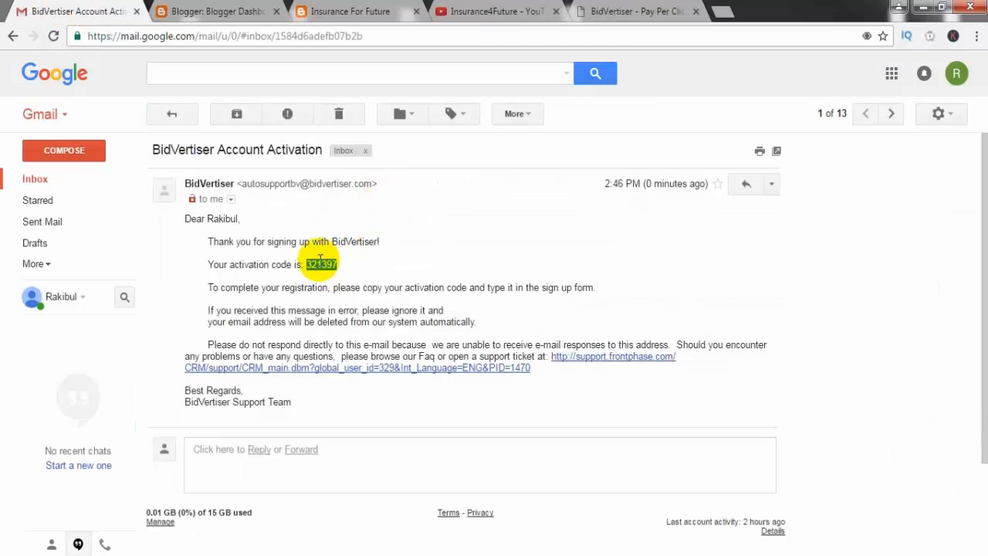
{"action": "left_click", "coordinate": [639, 12]}
{"action": "left_click", "coordinate": [455, 279]}
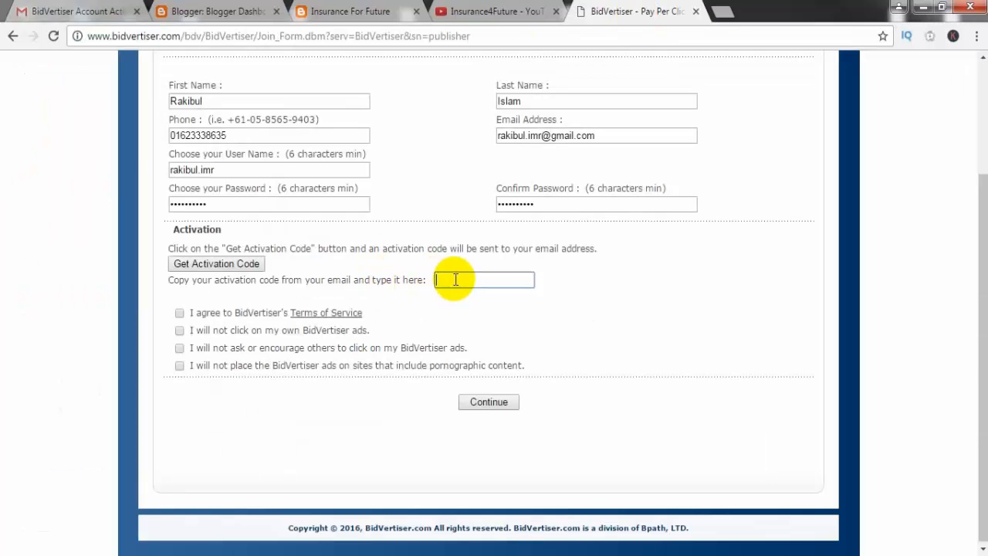
Tick the remaining ad-click agreements, submit the sign-up, and decline saving the password.
{"action": "left_click", "coordinate": [179, 331]}
{"action": "left_click", "coordinate": [180, 348]}
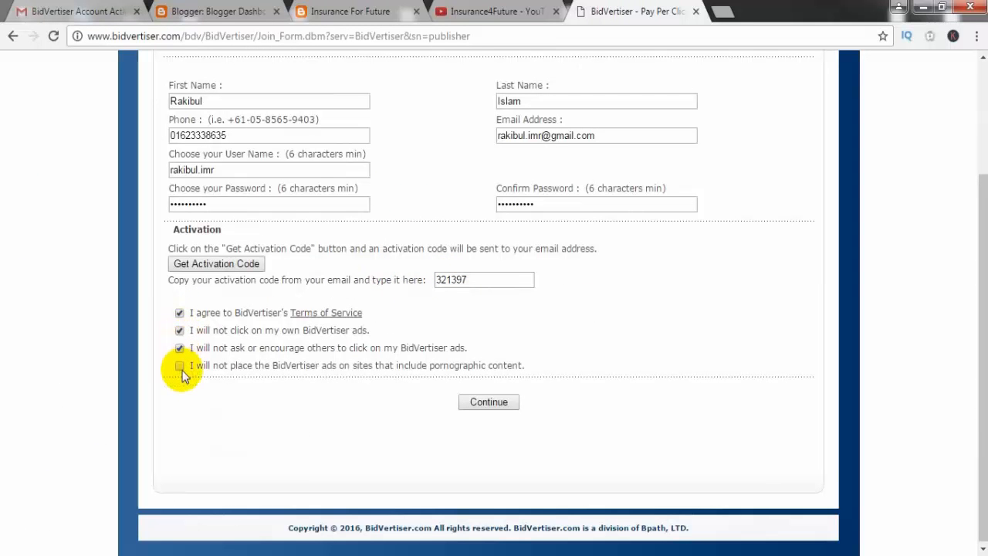
{"action": "left_click", "coordinate": [490, 409]}
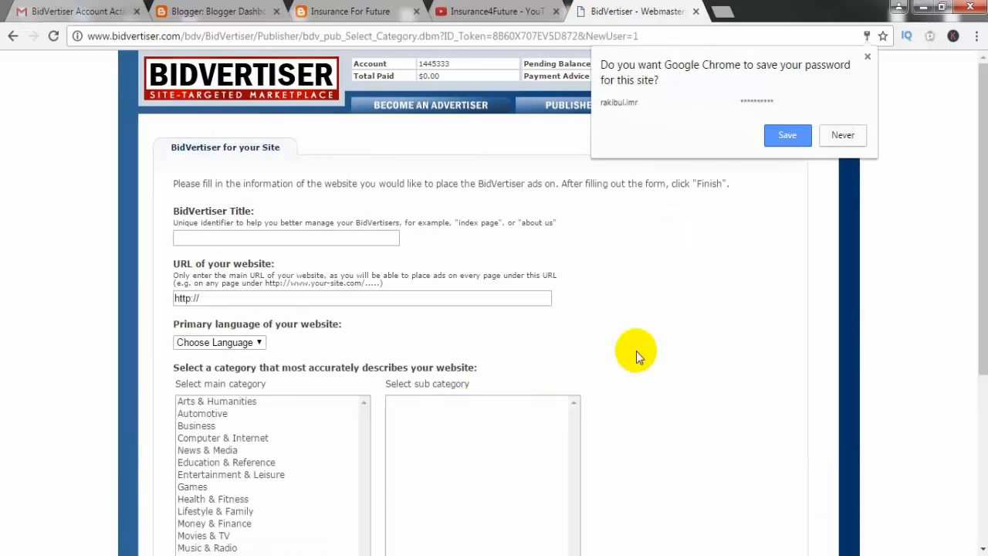
{"action": "left_click", "coordinate": [690, 320]}
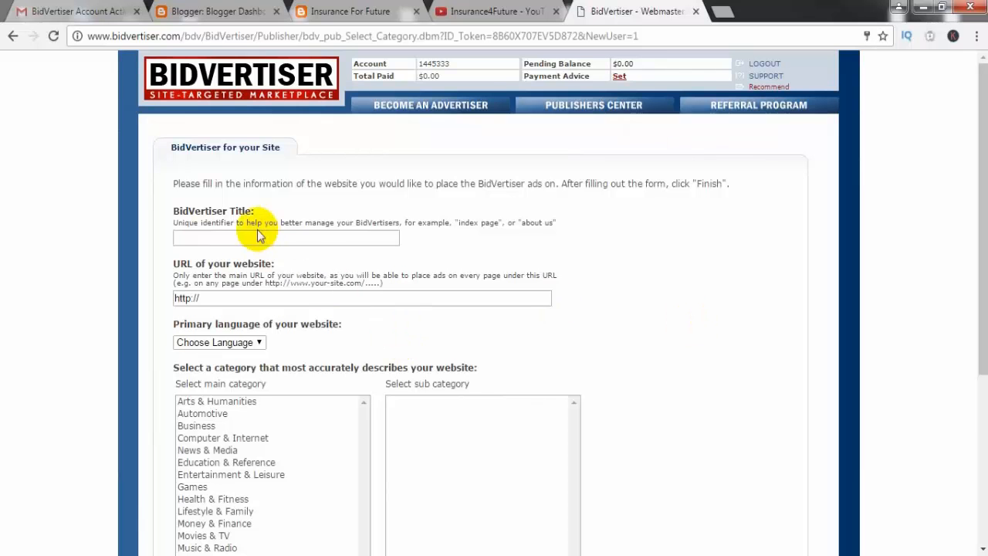
Leave the BidVertiser Title field for the Insurance4Future YouTube channel's videos.
{"action": "scroll", "coordinate": [636, 325], "scroll_direction": "down", "scroll_amount": 1}
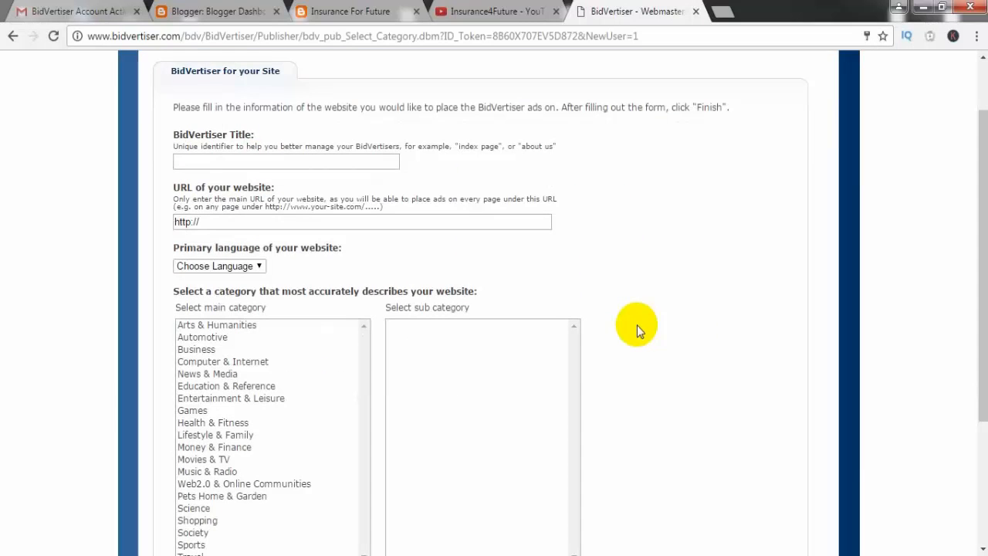
{"action": "left_click", "coordinate": [232, 166]}
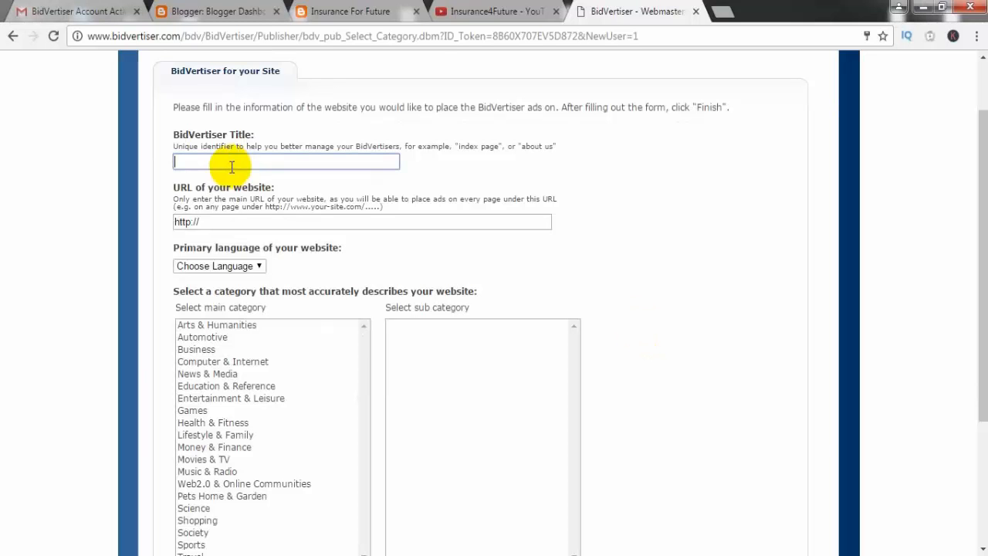
{"action": "left_click", "coordinate": [473, 17]}
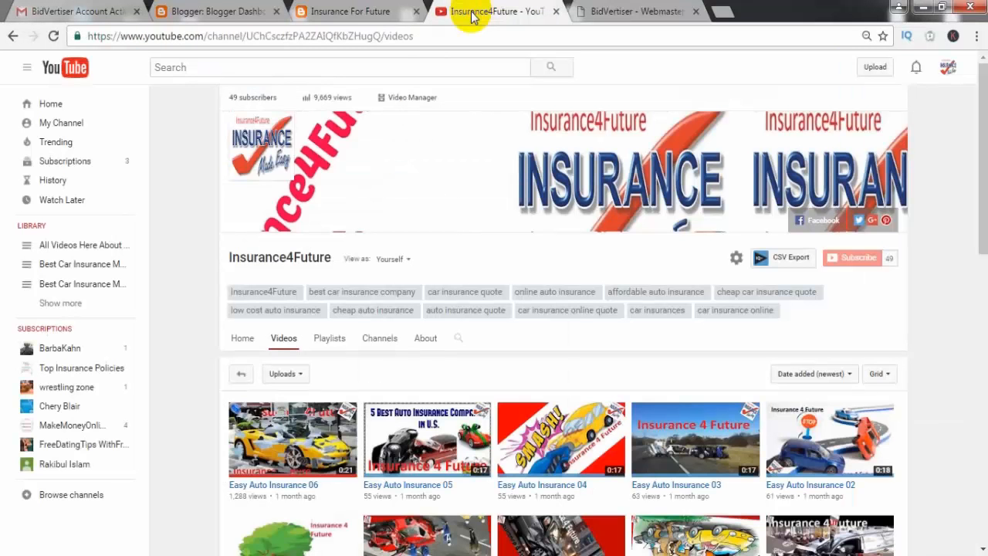
Check the Insurance For Future blog, then return to BidVertiser's site-details form.
{"action": "left_click", "coordinate": [359, 14]}
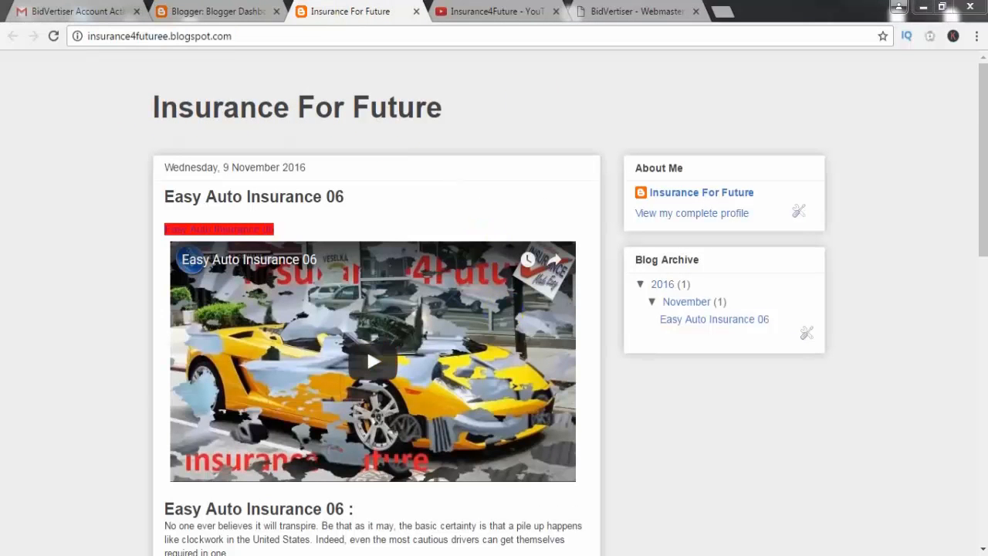
{"action": "left_click", "coordinate": [605, 15]}
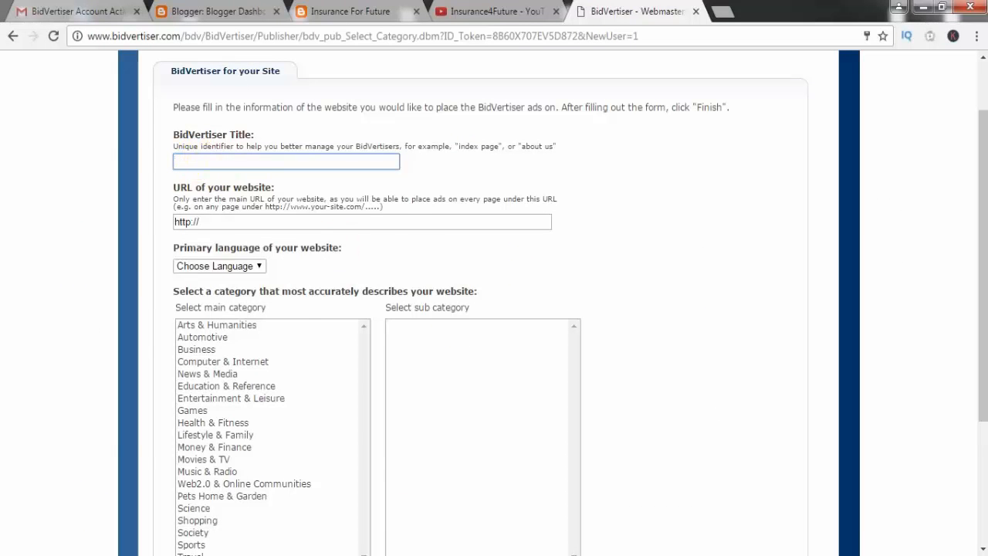
Paste the blog description line from the notes as the site Title.
{"action": "left_click", "coordinate": [416, 555]}
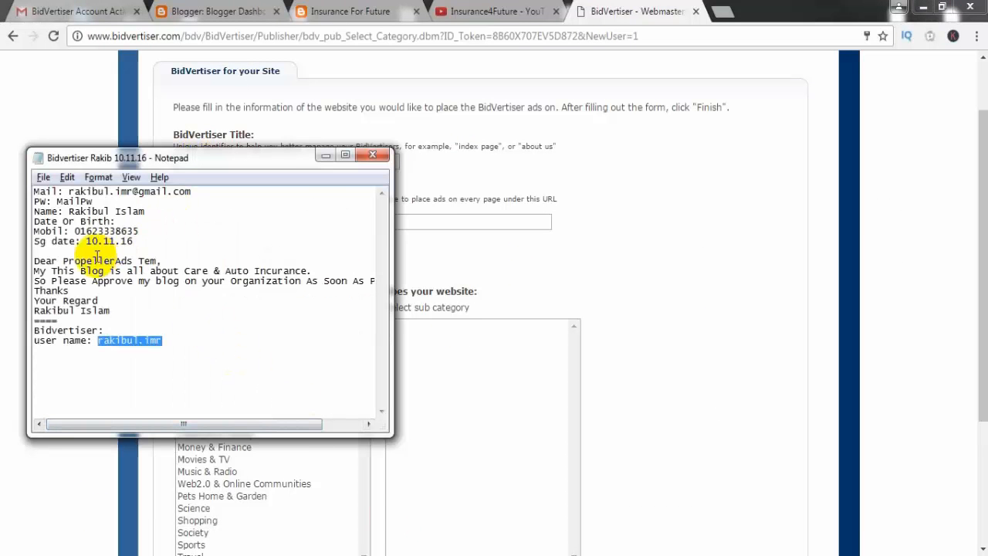
{"action": "left_click", "coordinate": [307, 268]}
{"action": "left_click_drag", "start_coordinate": [307, 268], "coordinate": [15, 269]}
{"action": "key", "text": "ctrl+c"}
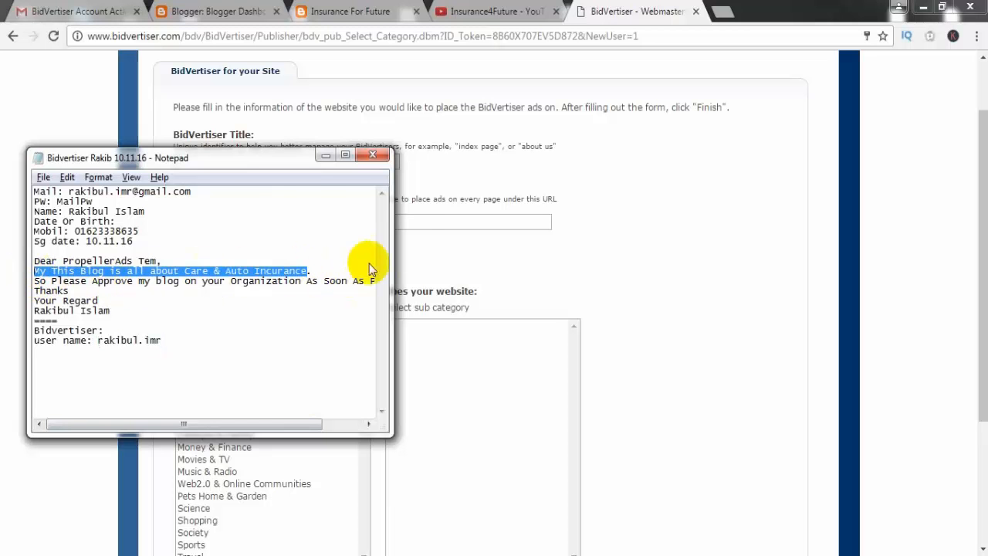
{"action": "left_click", "coordinate": [418, 223]}
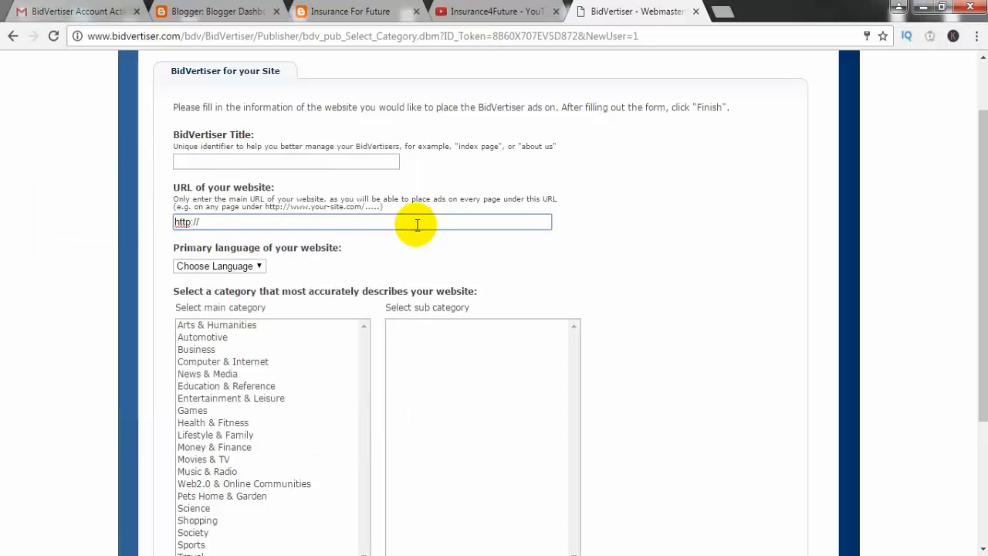
{"action": "left_click", "coordinate": [230, 162]}
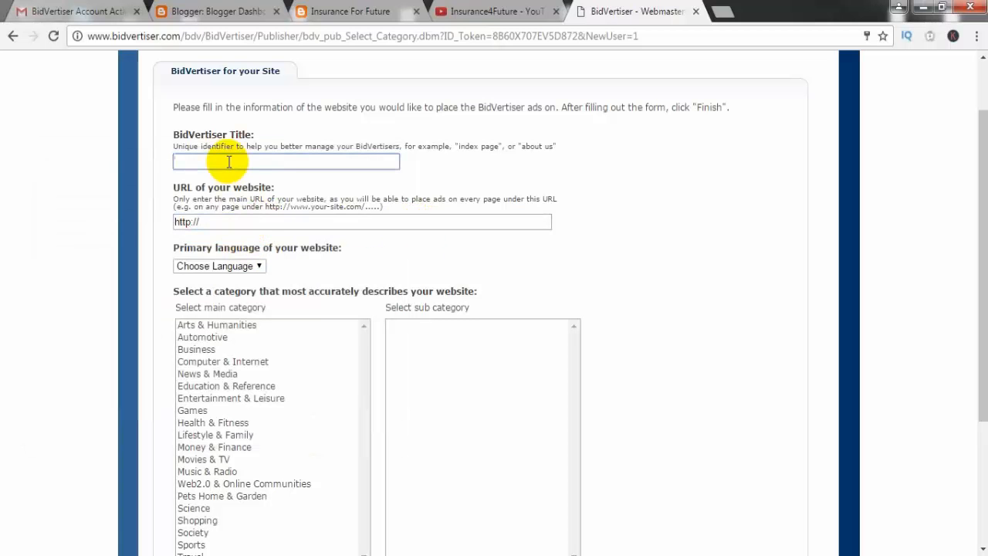
{"action": "key", "text": "ctrl+v"}
{"action": "left_click", "coordinate": [367, 15]}
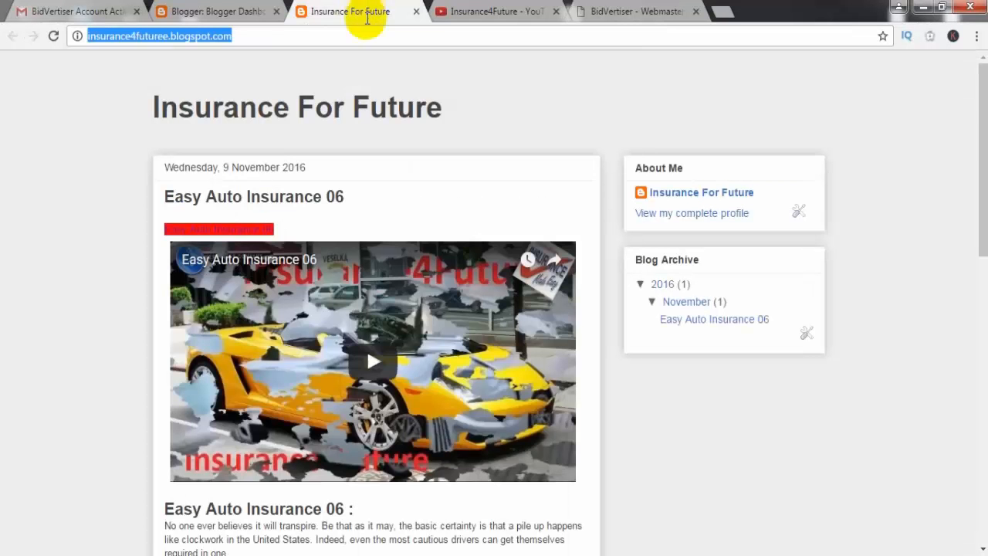
{"action": "left_click", "coordinate": [618, 12]}
{"action": "left_click_drag", "start_coordinate": [197, 221], "coordinate": [148, 223]}
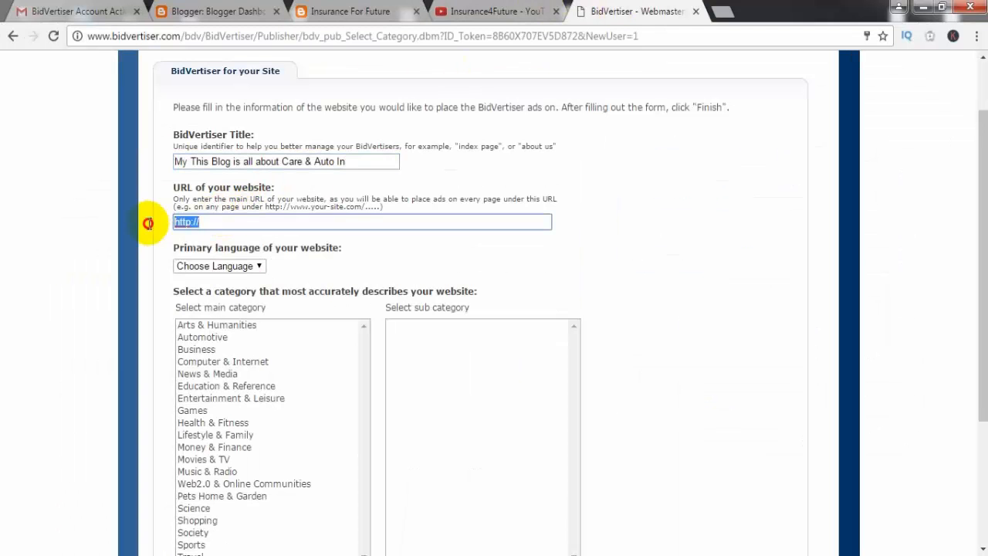
{"action": "type", "text": "http://insurance4futuree.blogspot.com/"}
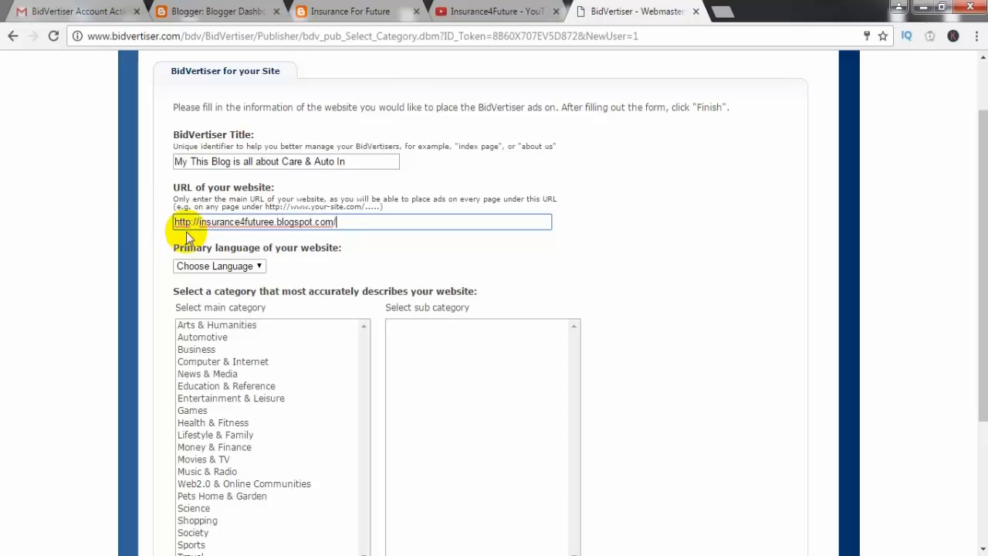
{"action": "left_click", "coordinate": [258, 267]}
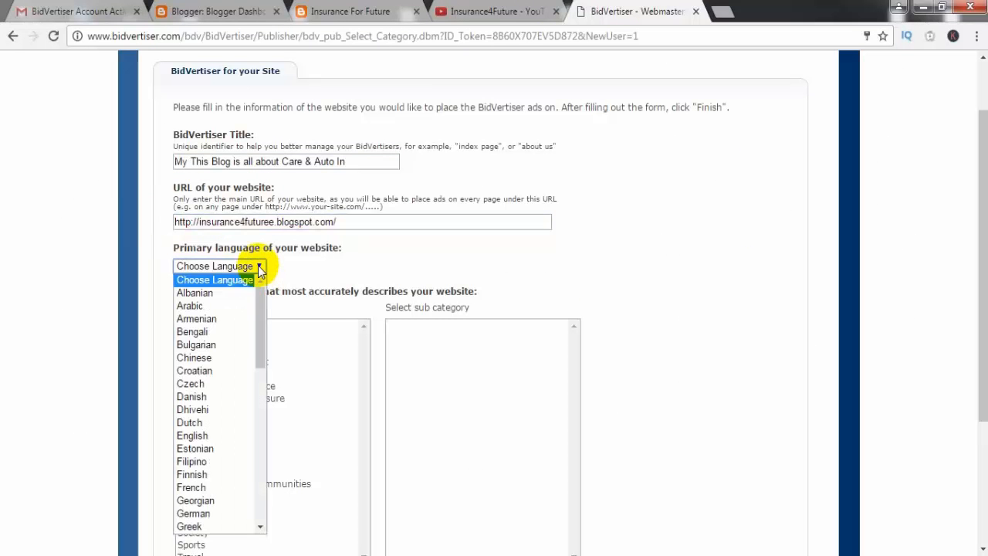
{"action": "left_click", "coordinate": [200, 435]}
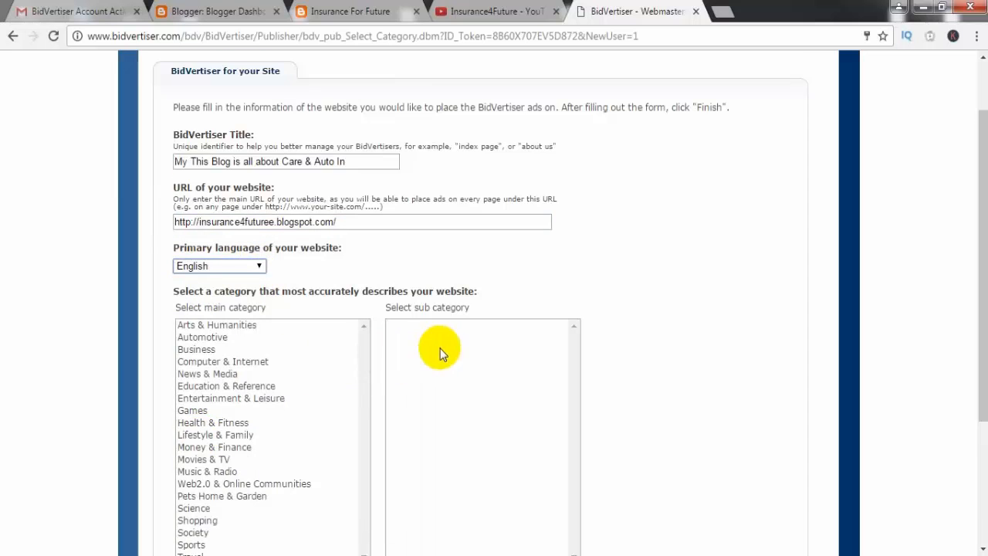
File the site under Automotive › Hot Rods, Custom & Performance Cars and finish.
{"action": "scroll", "coordinate": [440, 348], "scroll_direction": "down", "scroll_amount": 2}
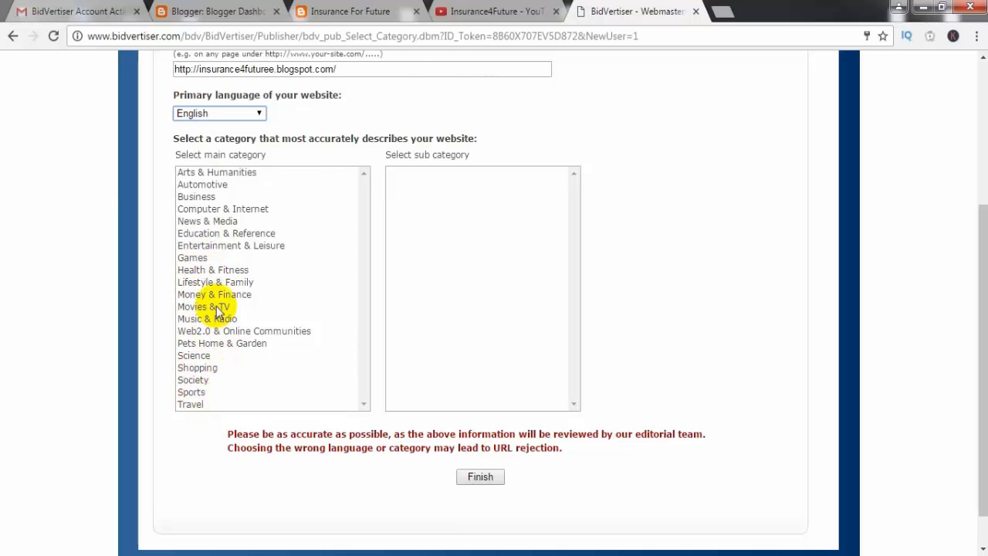
{"action": "left_click", "coordinate": [186, 187]}
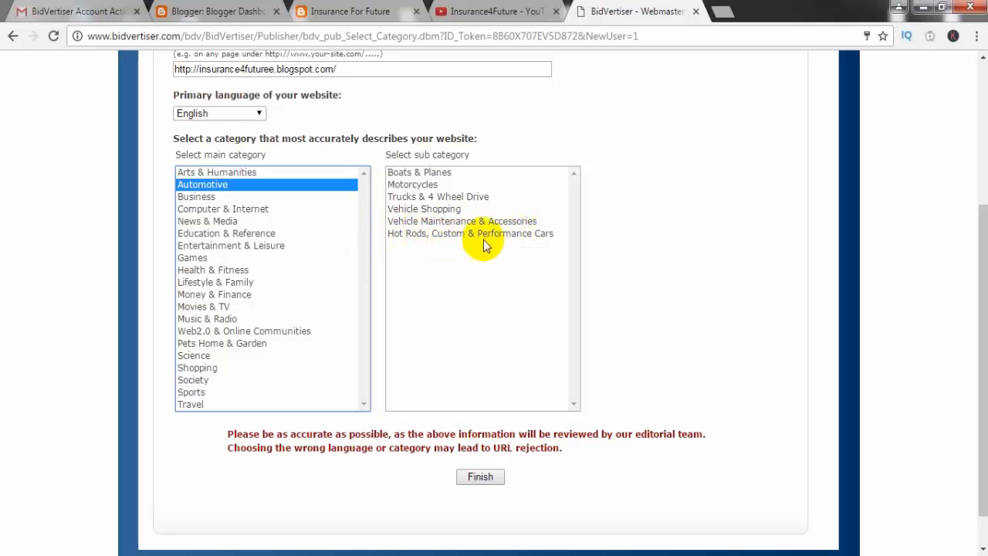
{"action": "left_click", "coordinate": [432, 234]}
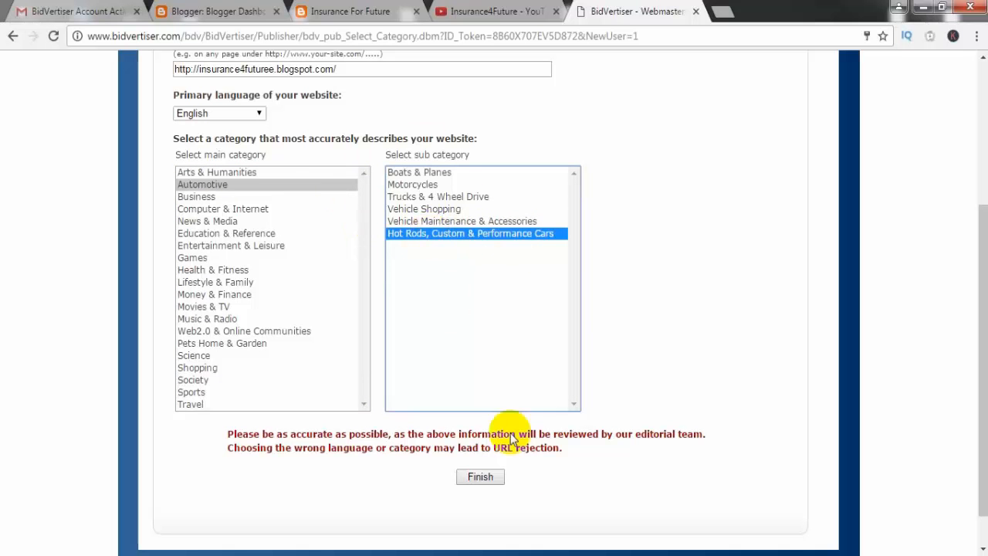
{"action": "left_click", "coordinate": [480, 477]}
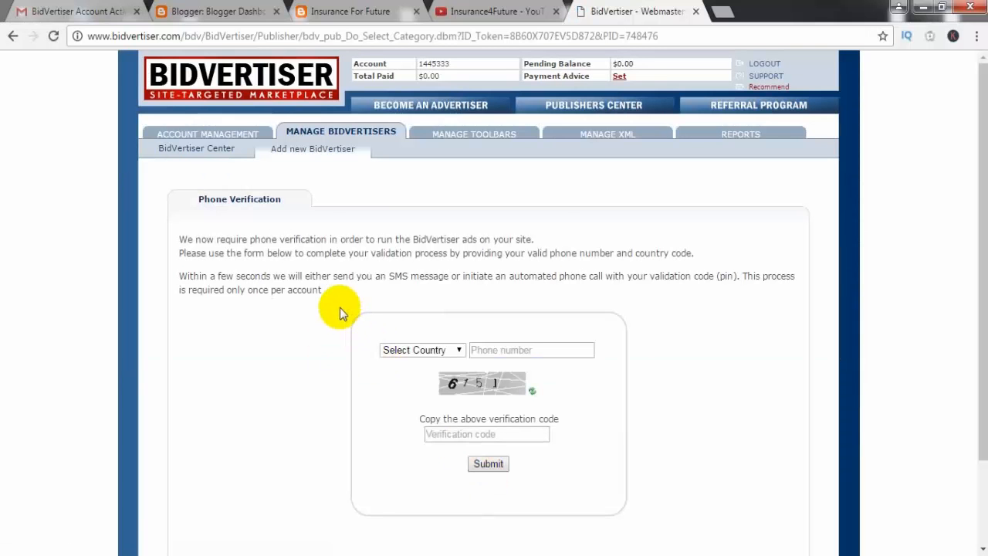
Keep Bangladesh +880 as the country and replace the mistyped phone number with the correct one from the notes.
{"action": "left_click", "coordinate": [423, 350]}
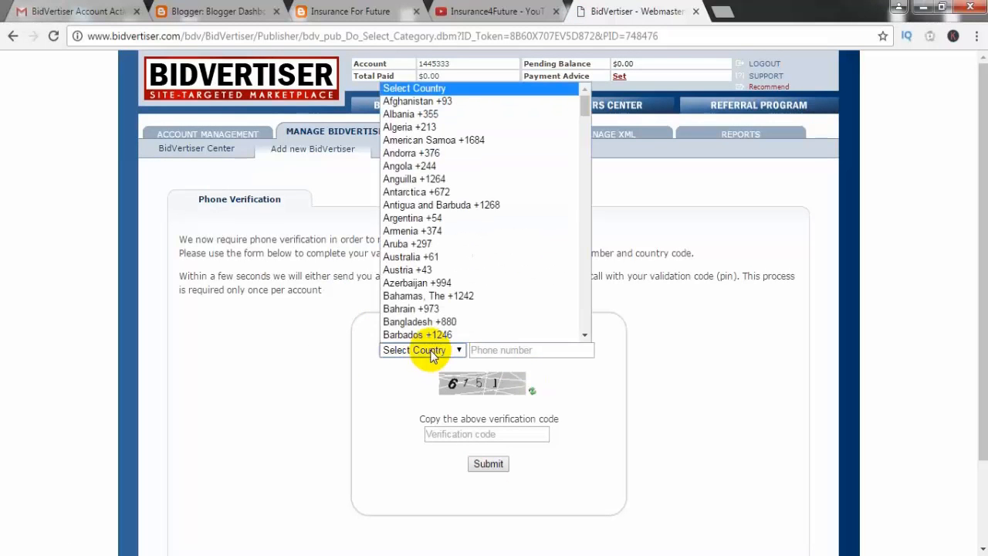
{"action": "left_click", "coordinate": [428, 321]}
{"action": "left_click", "coordinate": [516, 351]}
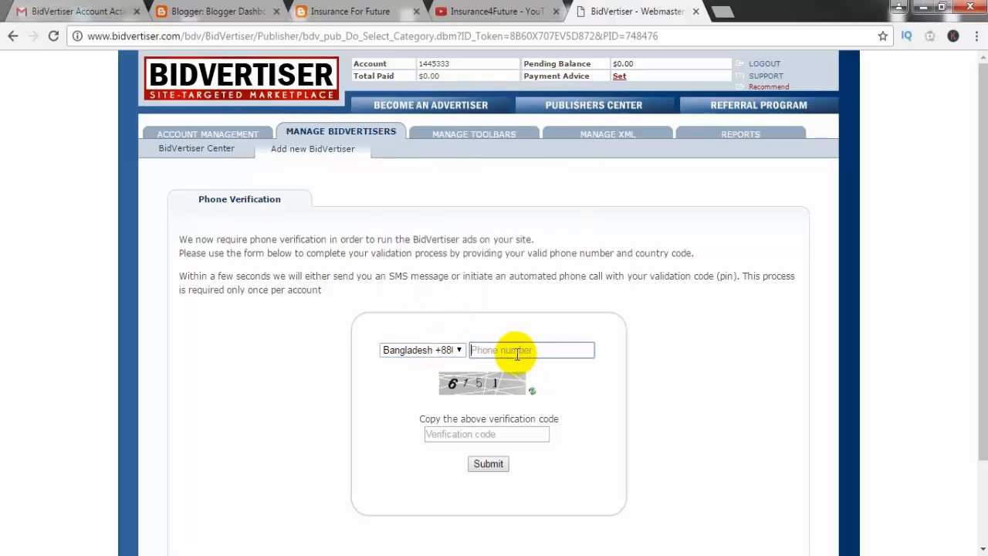
{"action": "left_click", "coordinate": [457, 351]}
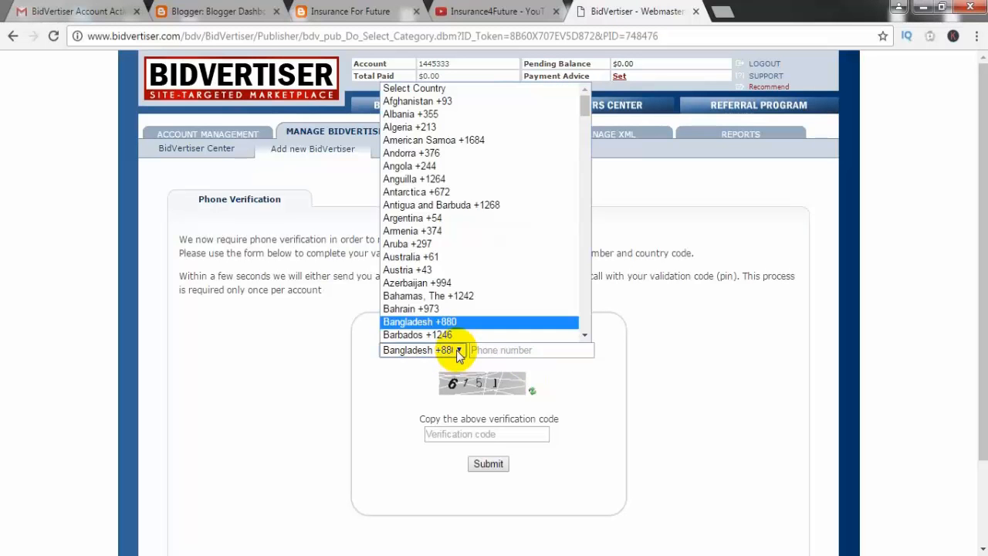
{"action": "left_click", "coordinate": [456, 350]}
{"action": "left_click", "coordinate": [490, 351]}
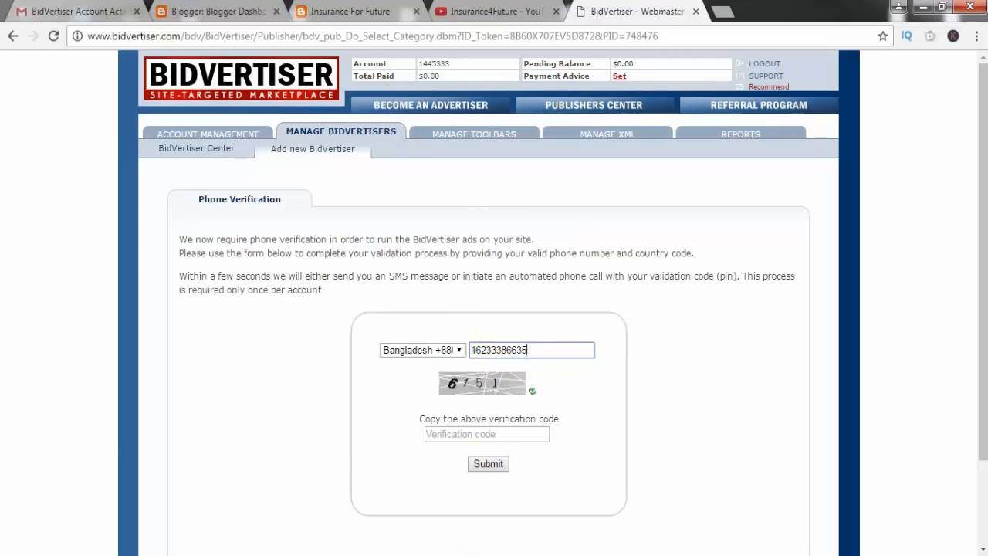
{"action": "left_click", "coordinate": [455, 554]}
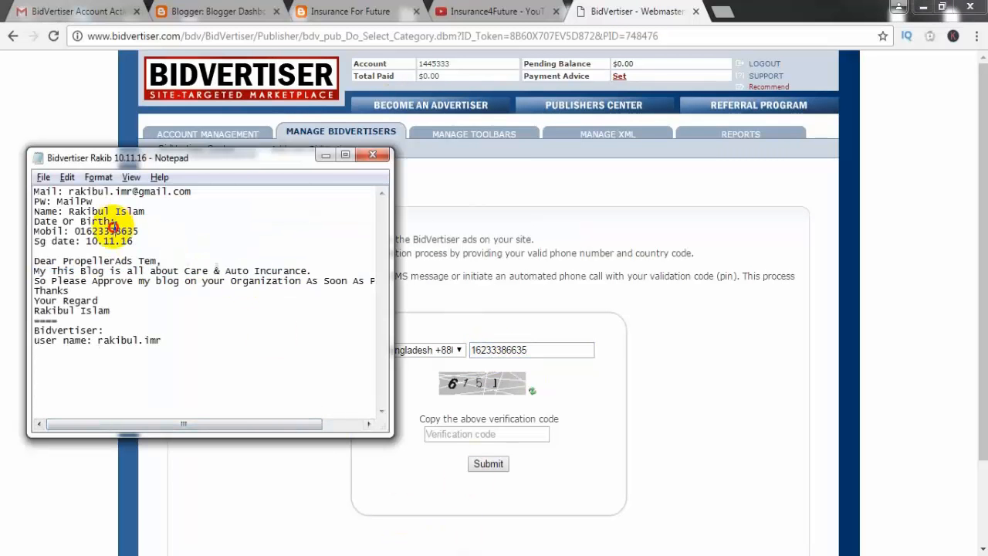
{"action": "double_click", "coordinate": [108, 231]}
{"action": "key", "text": "ctrl+c"}
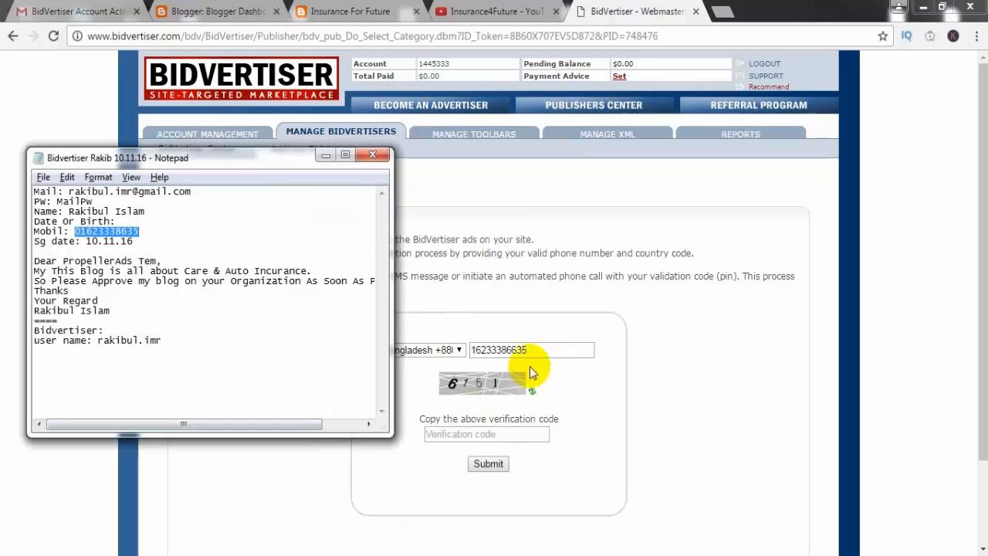
{"action": "left_click_drag", "start_coordinate": [540, 351], "coordinate": [467, 351]}
{"action": "key", "text": "ctrl+v"}
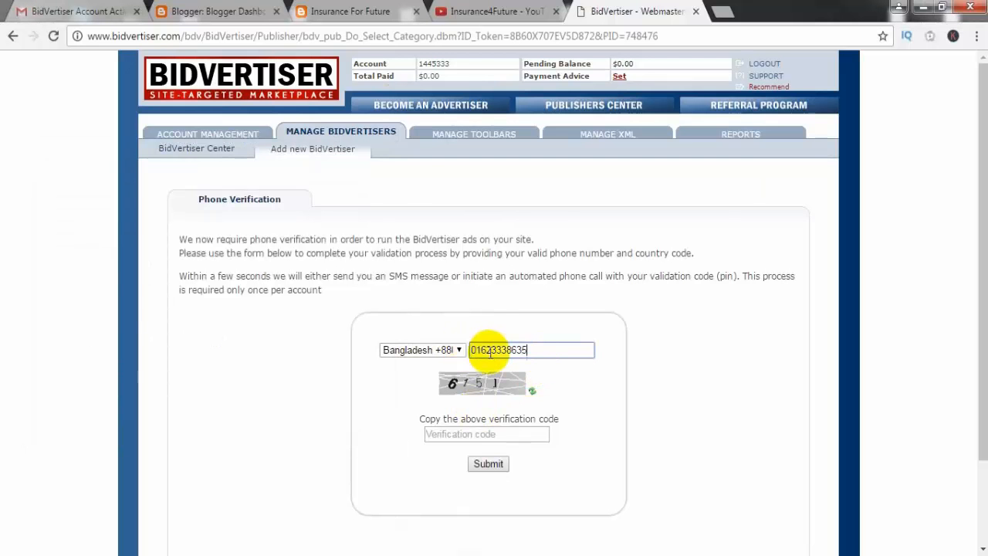
Enter the captcha verification code and submit the form, resubmitting after the mismatch error.
{"action": "left_click", "coordinate": [468, 436]}
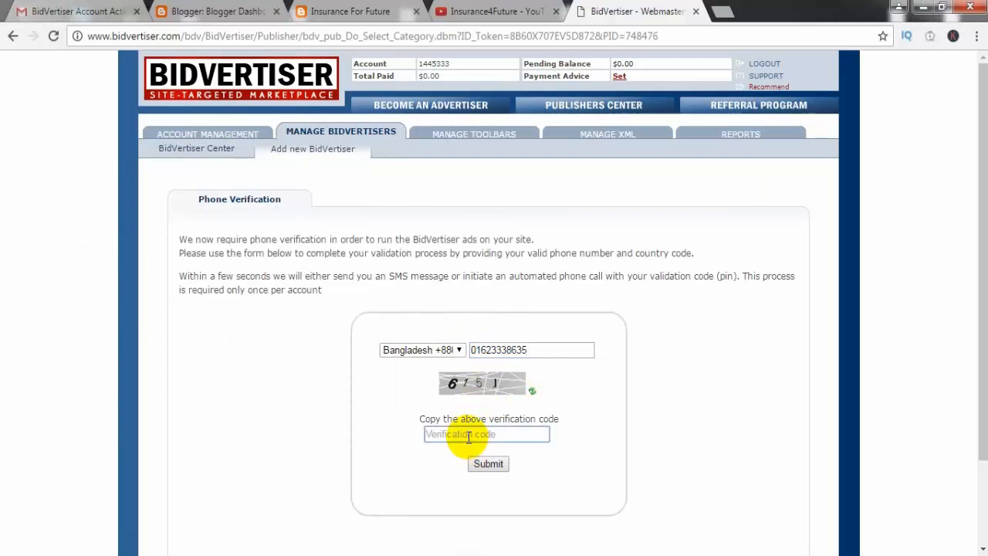
{"action": "type", "text": "6151"}
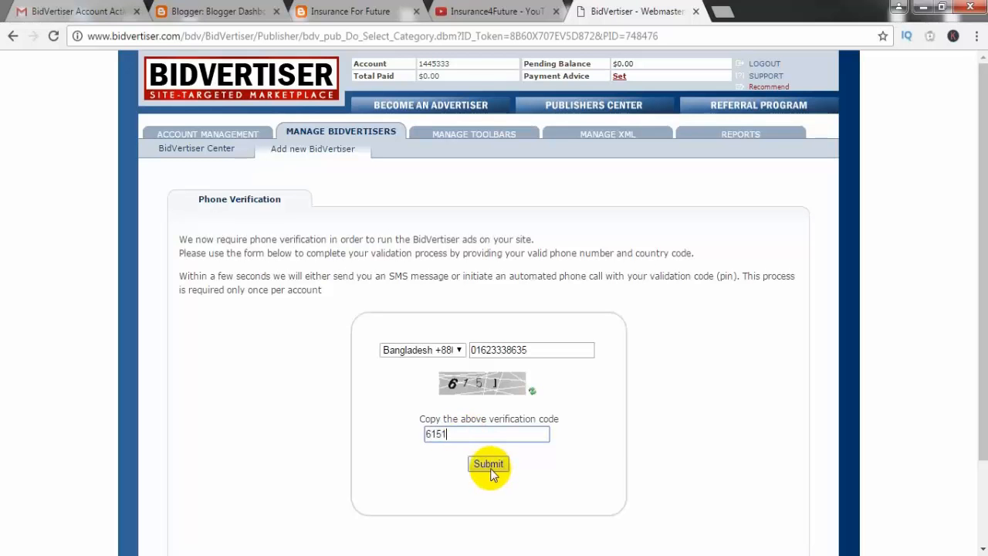
{"action": "left_click", "coordinate": [488, 464]}
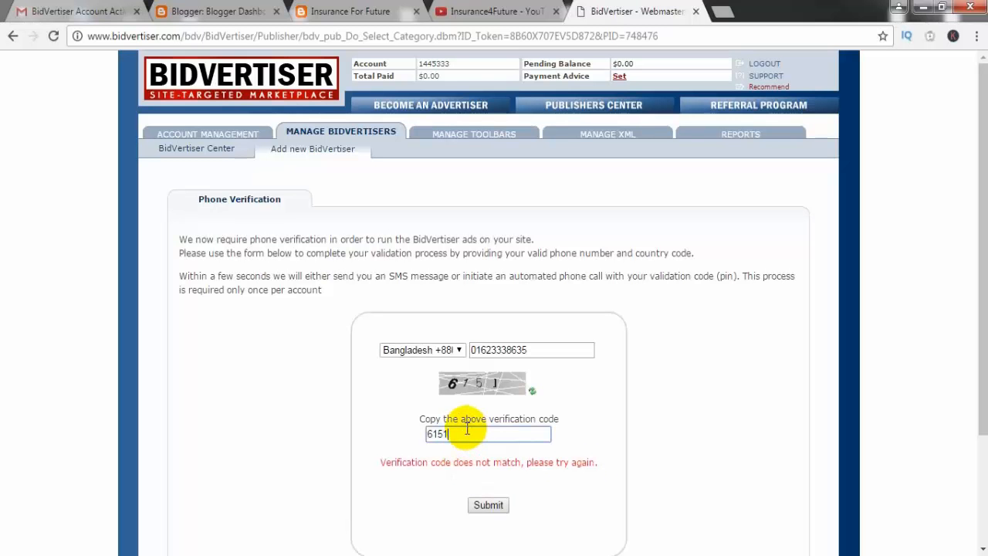
{"action": "key", "text": "Return"}
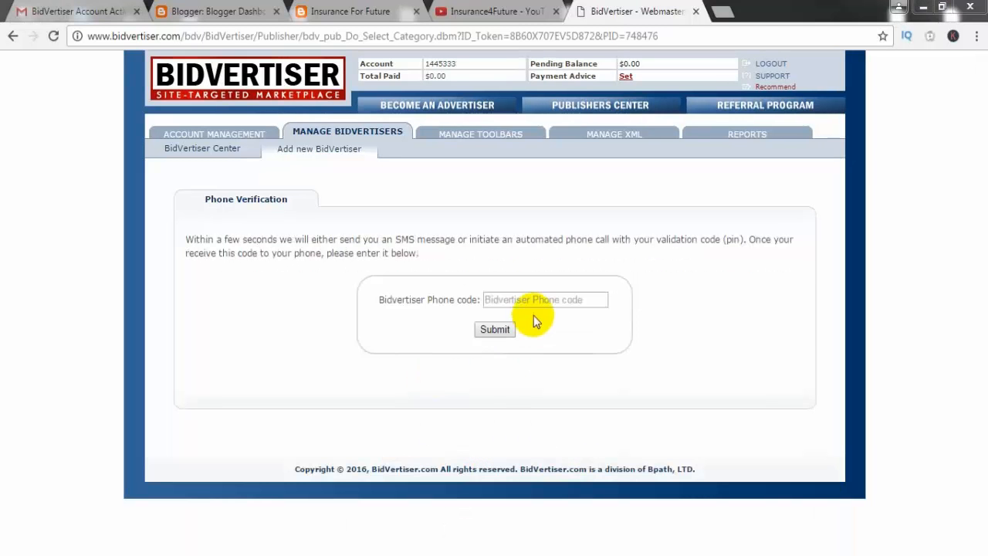
Enter the SMS code in the Bidvertiser Phone code field and submit it.
{"action": "left_click", "coordinate": [526, 300]}
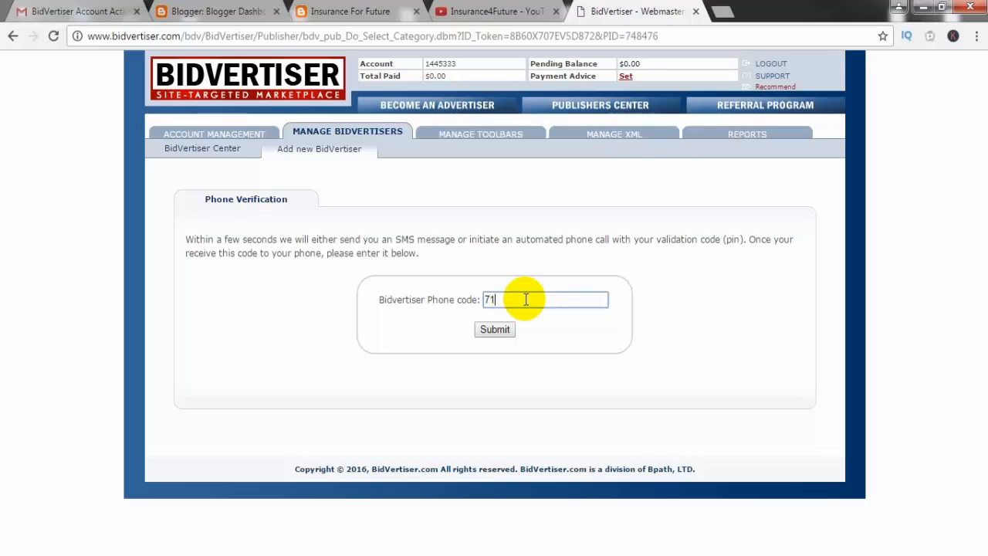
{"action": "left_click", "coordinate": [486, 334]}
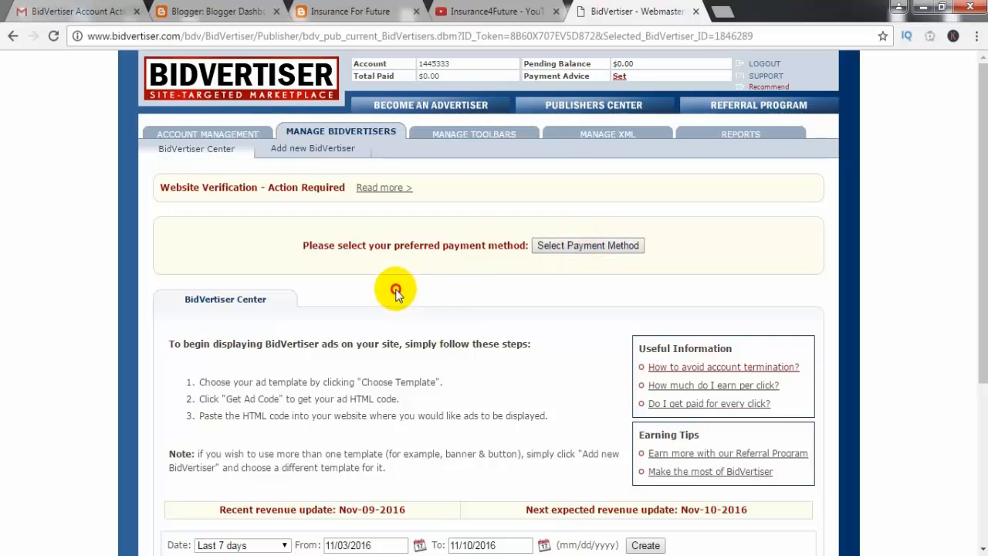
Copy the ad spot's HTML code from Get Ad Code, minimize that window and return to the blog tab.
{"action": "scroll", "coordinate": [395, 290], "scroll_direction": "down", "scroll_amount": 3}
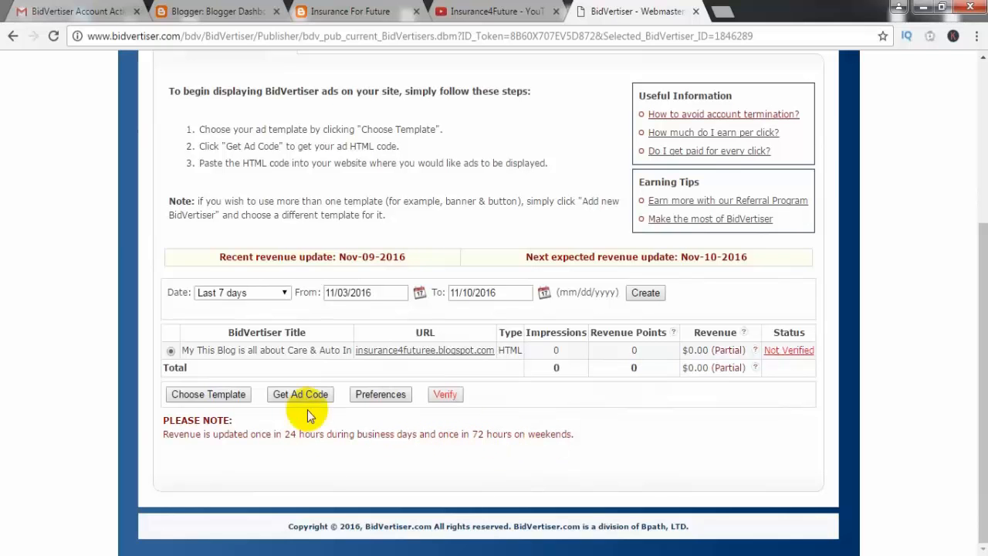
{"action": "left_click", "coordinate": [330, 443]}
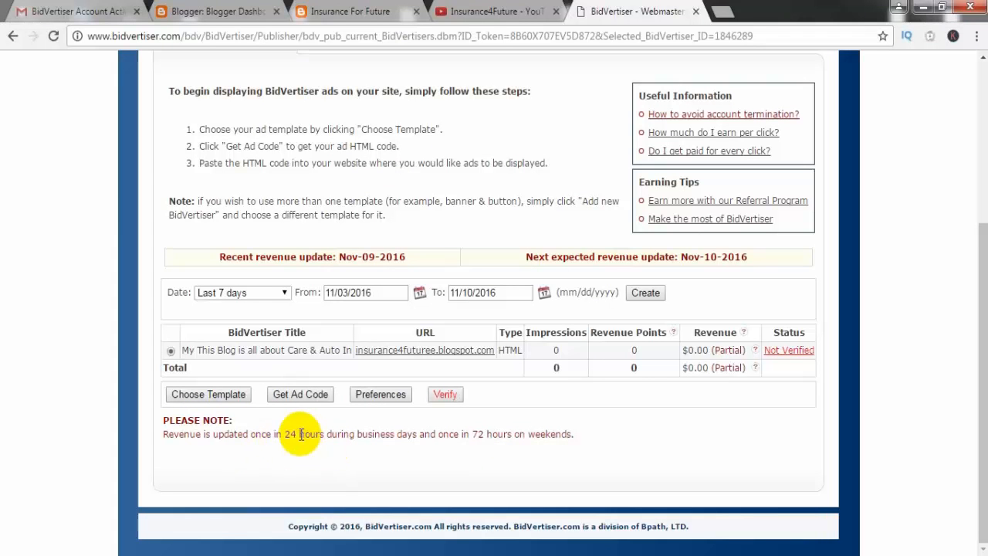
{"action": "left_click", "coordinate": [292, 397]}
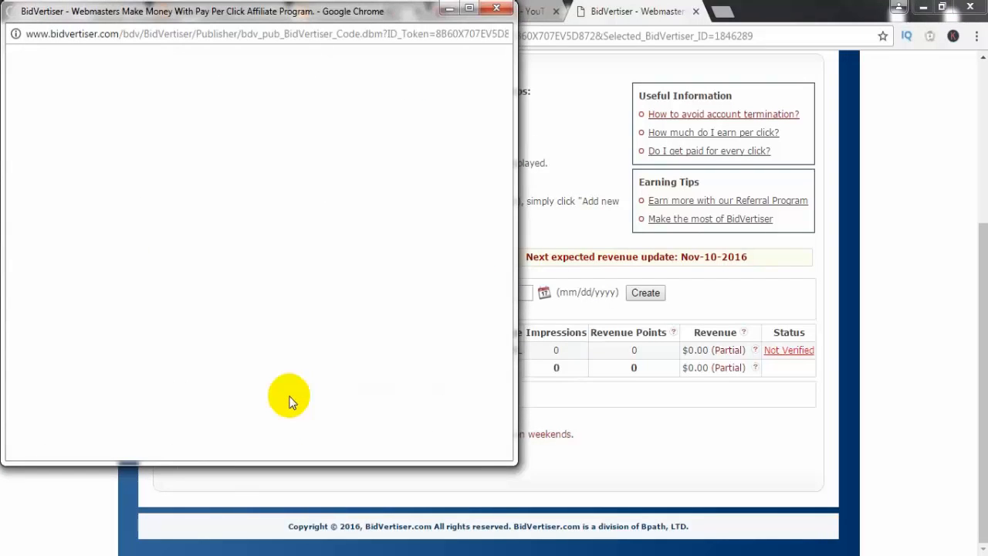
{"action": "right_click", "coordinate": [147, 254]}
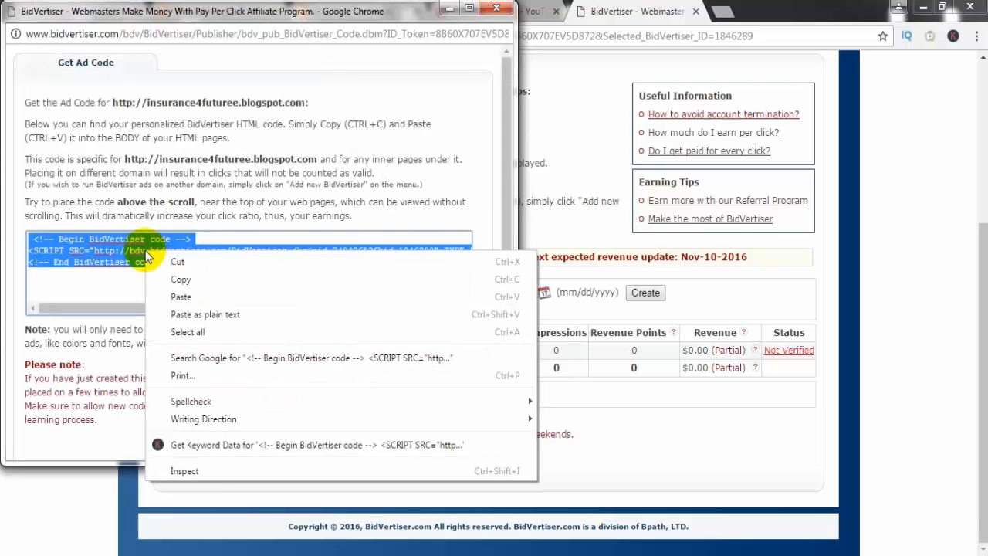
{"action": "left_click", "coordinate": [176, 279]}
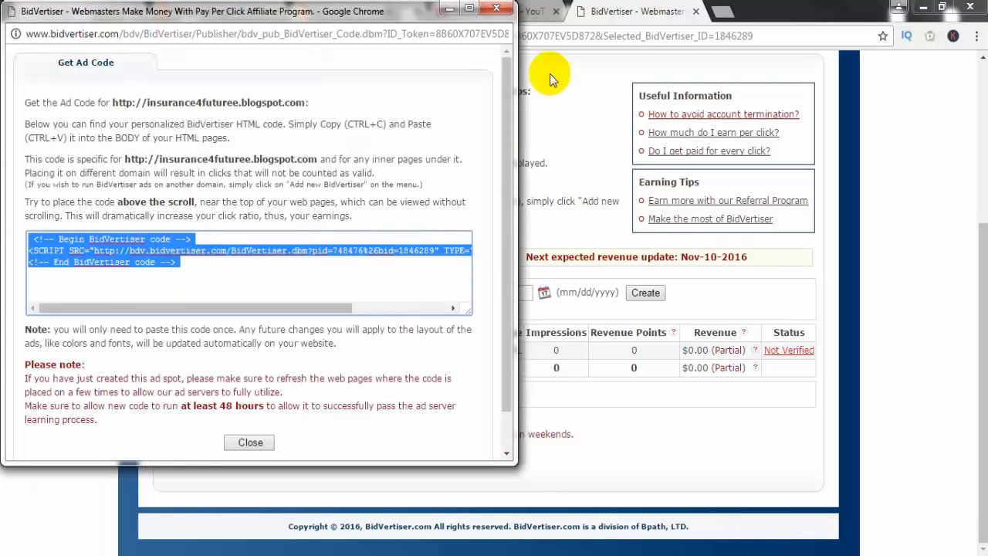
{"action": "left_click", "coordinate": [449, 9]}
{"action": "left_click", "coordinate": [370, 15]}
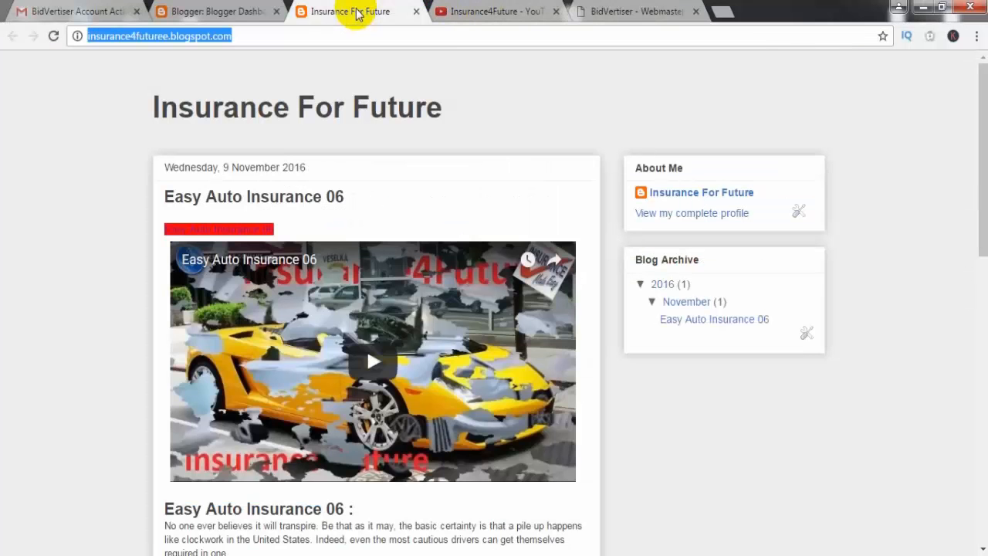
Open the Insurance For Future posts list from the Blogger dashboard.
{"action": "left_click", "coordinate": [226, 12]}
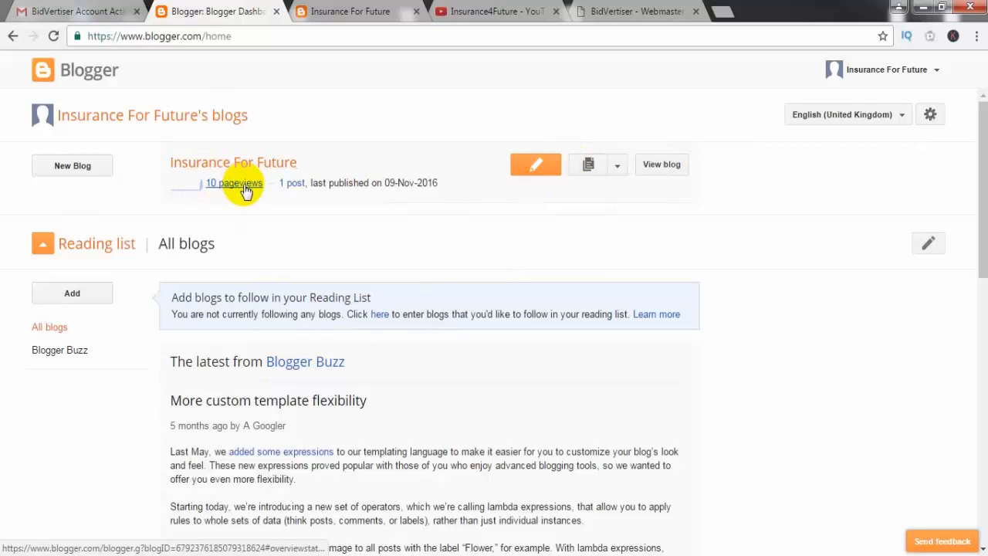
{"action": "left_click", "coordinate": [292, 184]}
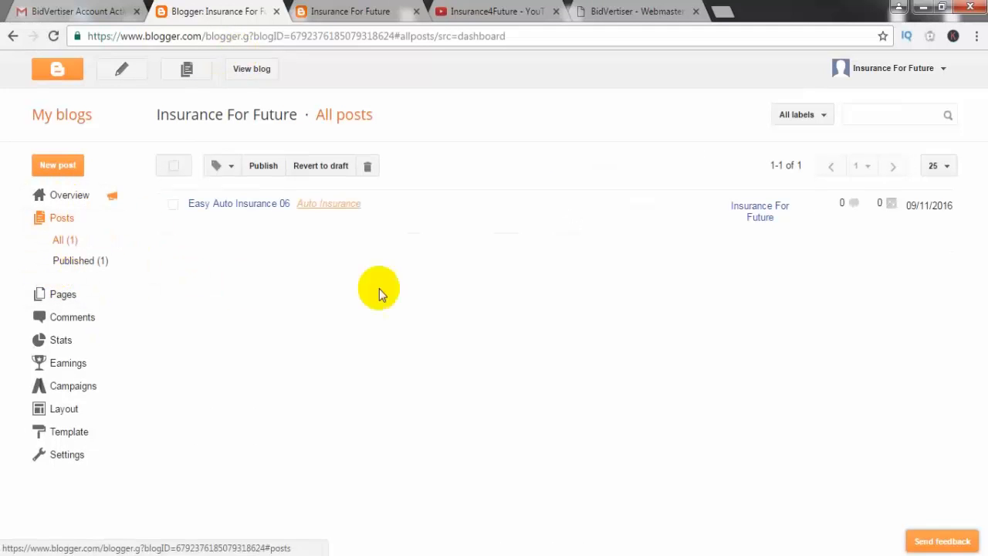
Go to the blog's Layout page and bring up the gadget list for sidebar-right-1.
{"action": "left_click", "coordinate": [65, 409]}
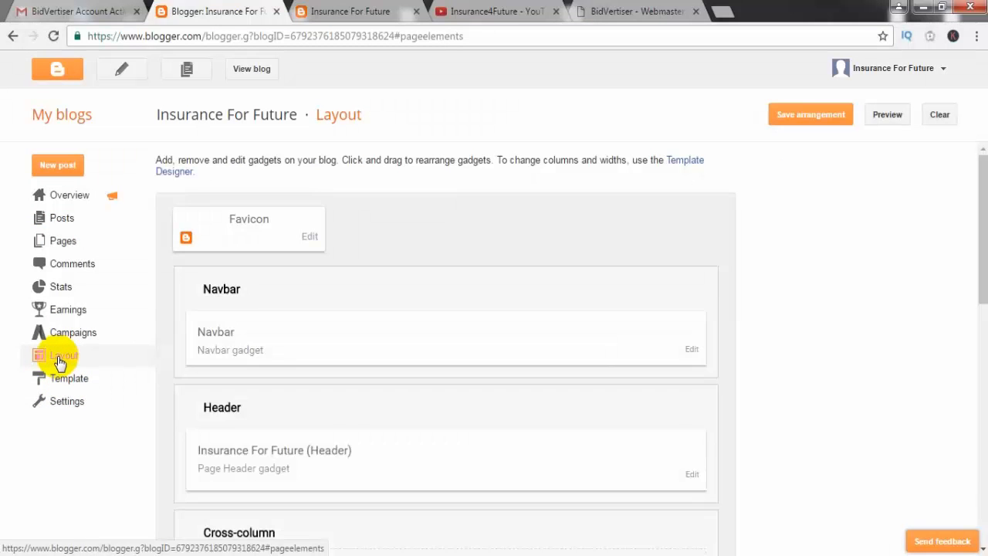
{"action": "scroll", "coordinate": [568, 438], "scroll_direction": "down", "scroll_amount": 4}
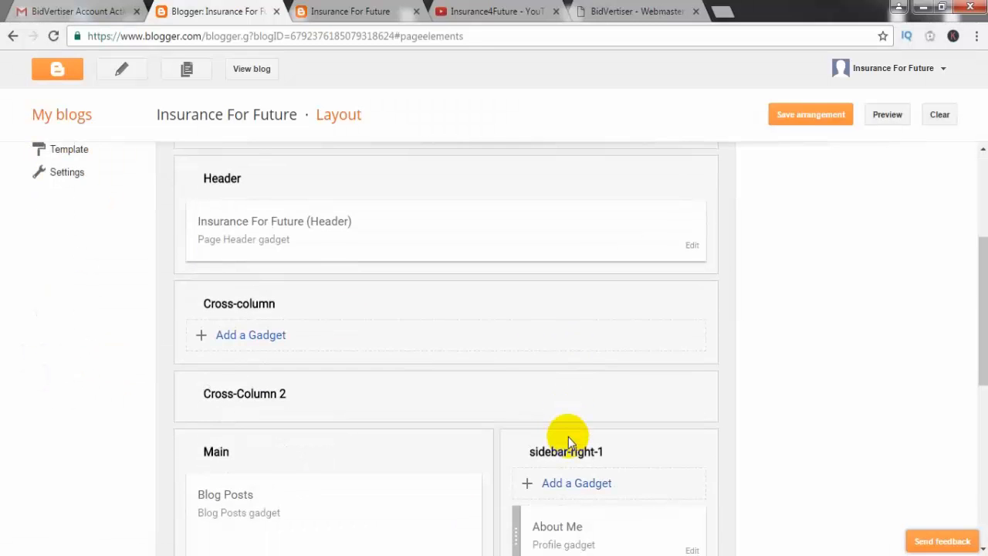
{"action": "scroll", "coordinate": [568, 436], "scroll_direction": "down", "scroll_amount": 1}
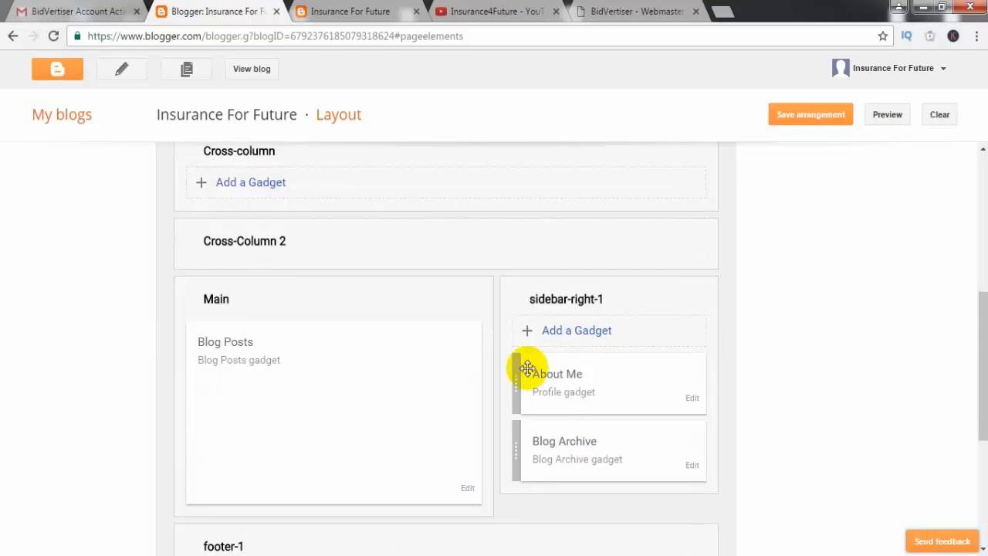
{"action": "left_click", "coordinate": [557, 337]}
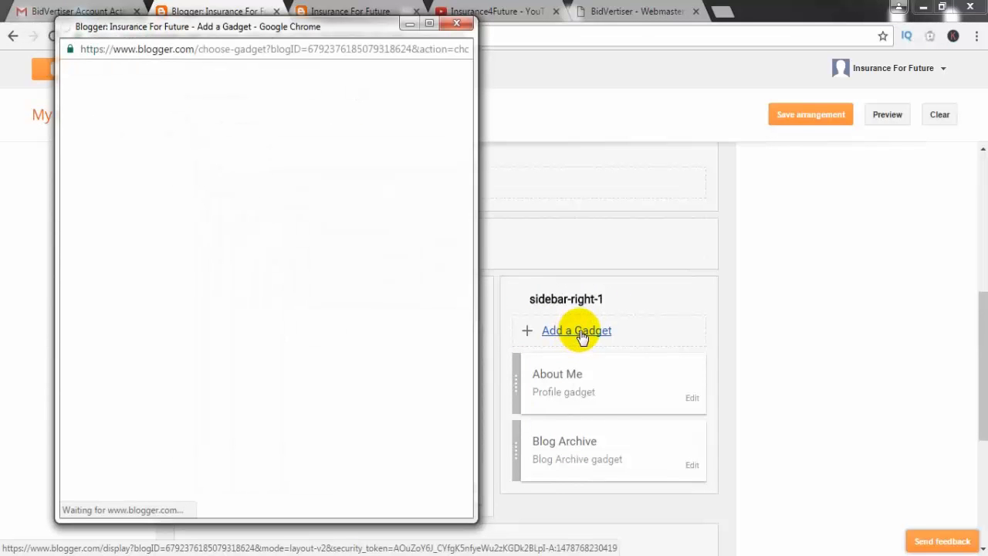
{"action": "scroll", "coordinate": [365, 235], "scroll_direction": "down", "scroll_amount": 2}
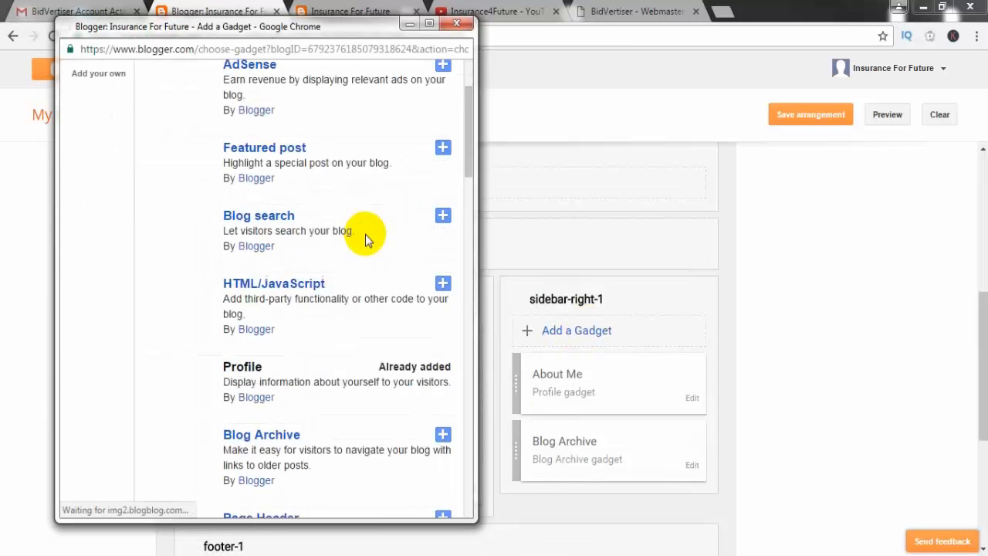
{"action": "scroll", "coordinate": [365, 234], "scroll_direction": "down", "scroll_amount": 3}
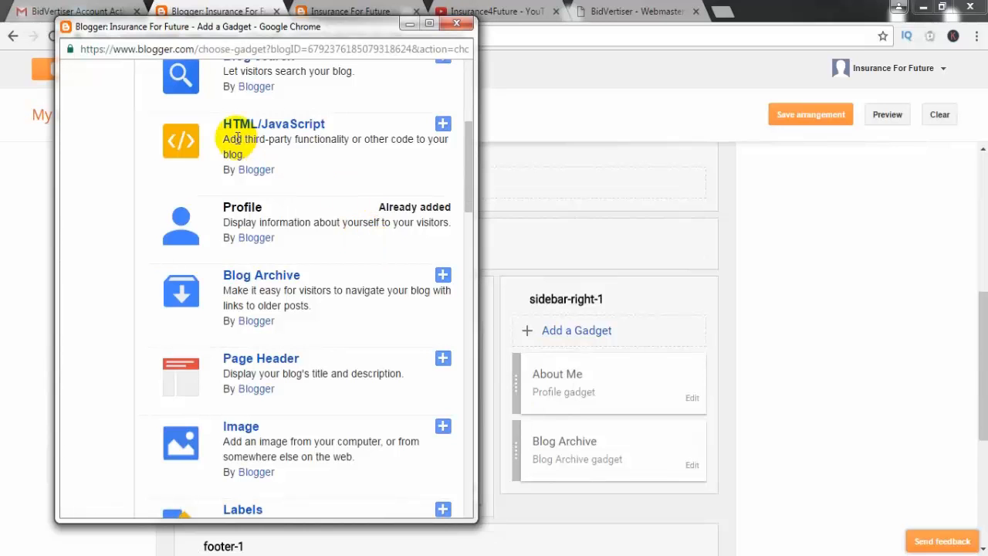
Add an HTML/JavaScript gadget with the BidVertiser ad code as content and the blog description as title.
{"action": "left_click", "coordinate": [443, 127]}
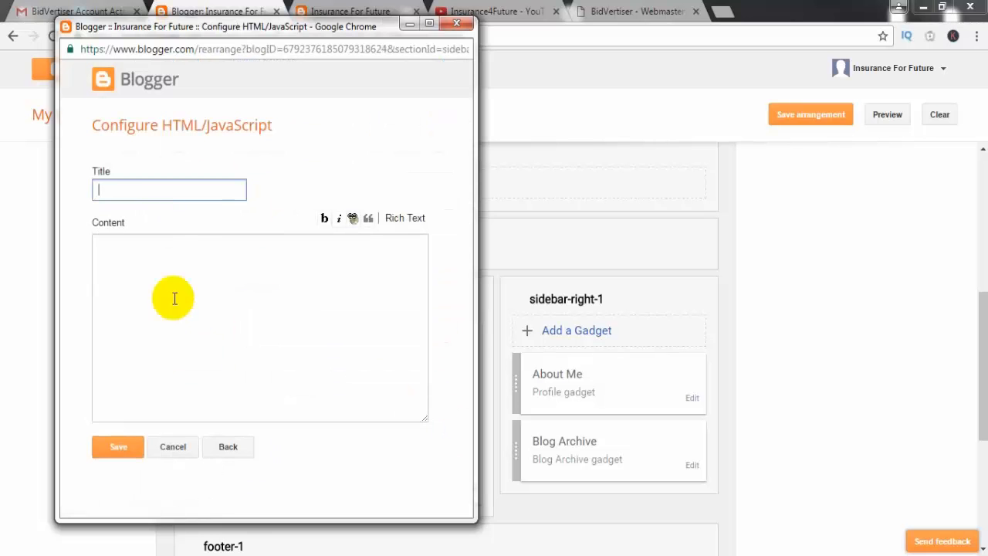
{"action": "left_click", "coordinate": [165, 275]}
{"action": "key", "text": "ctrl+v"}
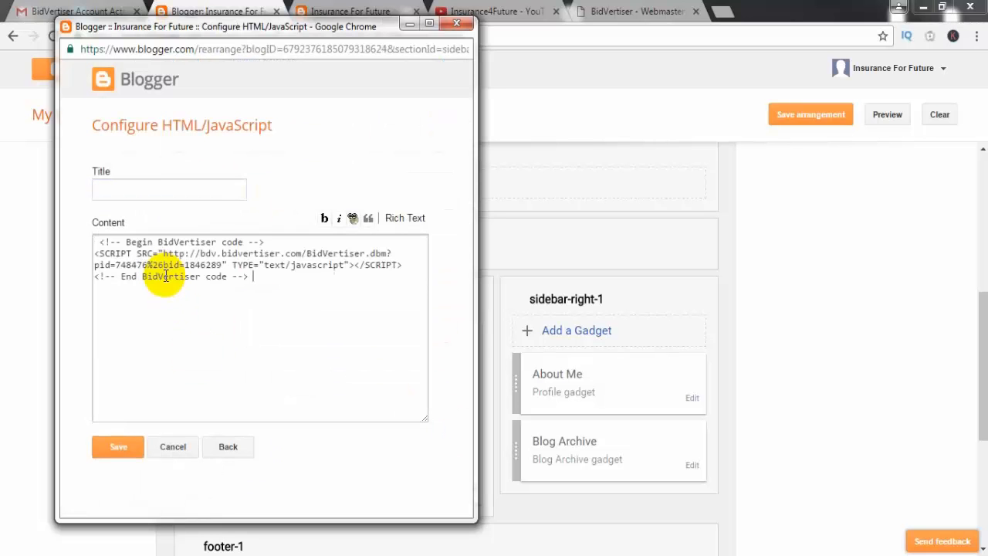
{"action": "left_click", "coordinate": [137, 186]}
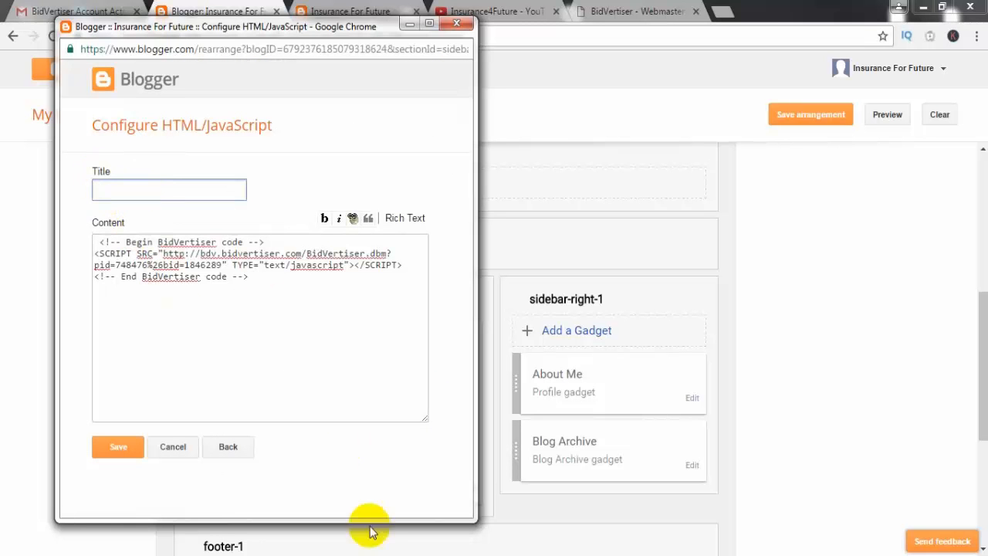
{"action": "left_click", "coordinate": [482, 555]}
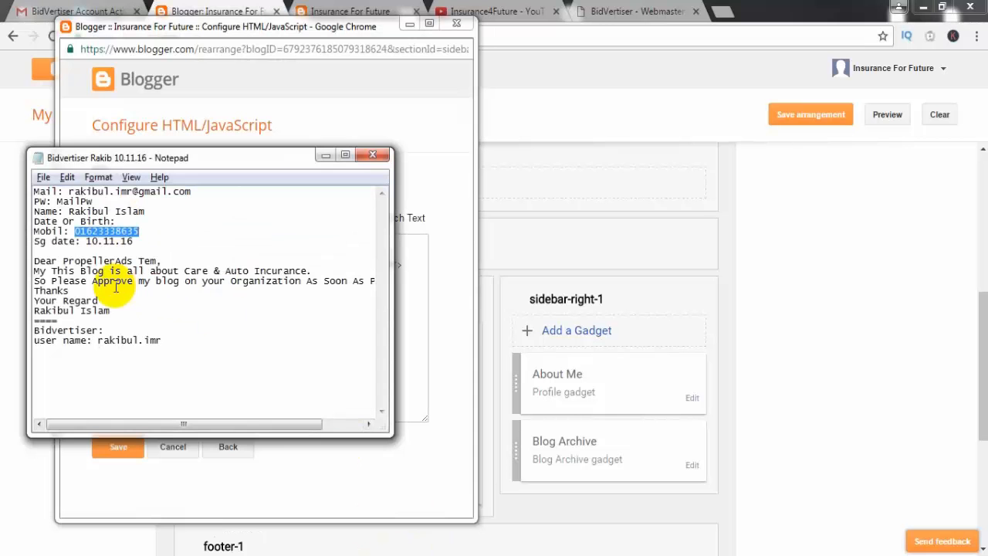
{"action": "left_click_drag", "start_coordinate": [308, 271], "coordinate": [34, 271]}
{"action": "key", "text": "ctrl+c"}
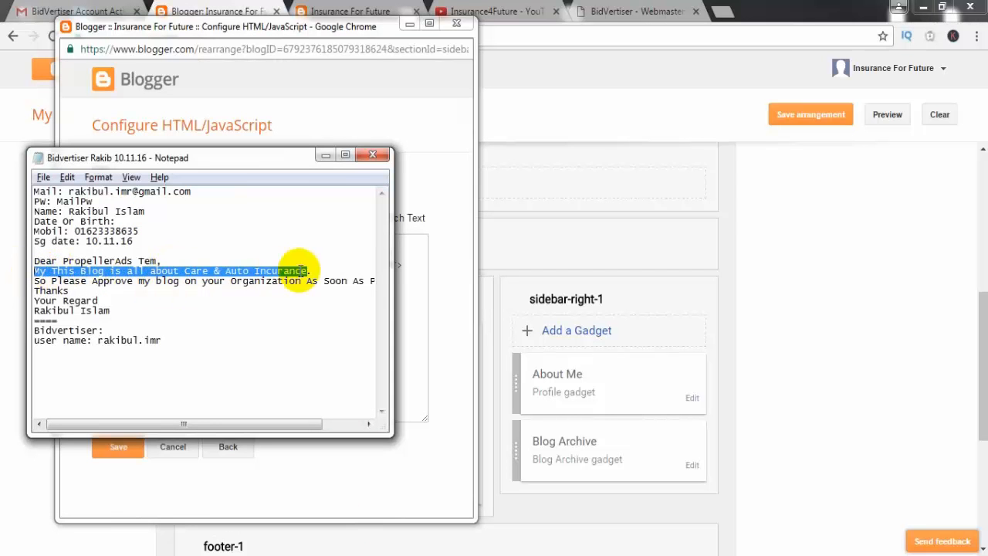
{"action": "left_click", "coordinate": [325, 159]}
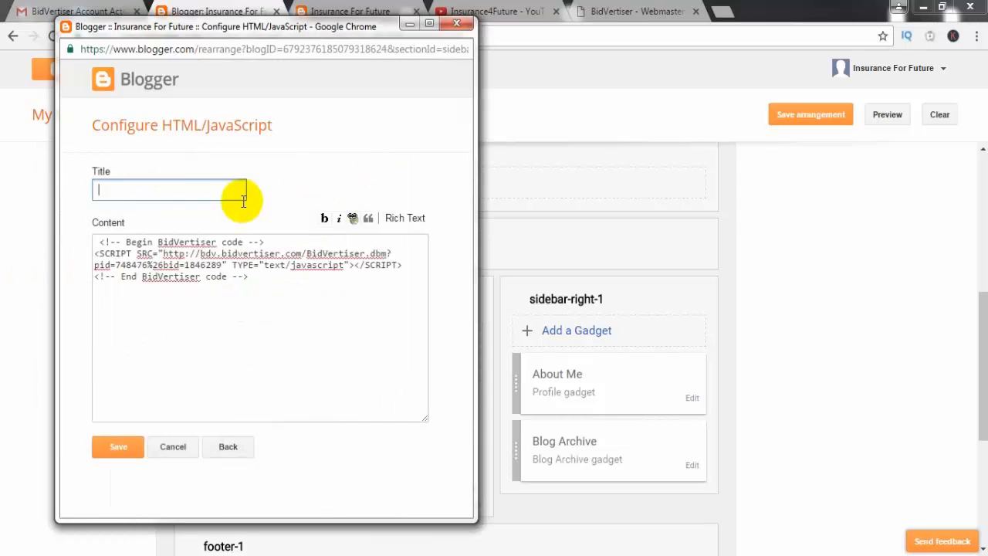
{"action": "key", "text": "ctrl+v"}
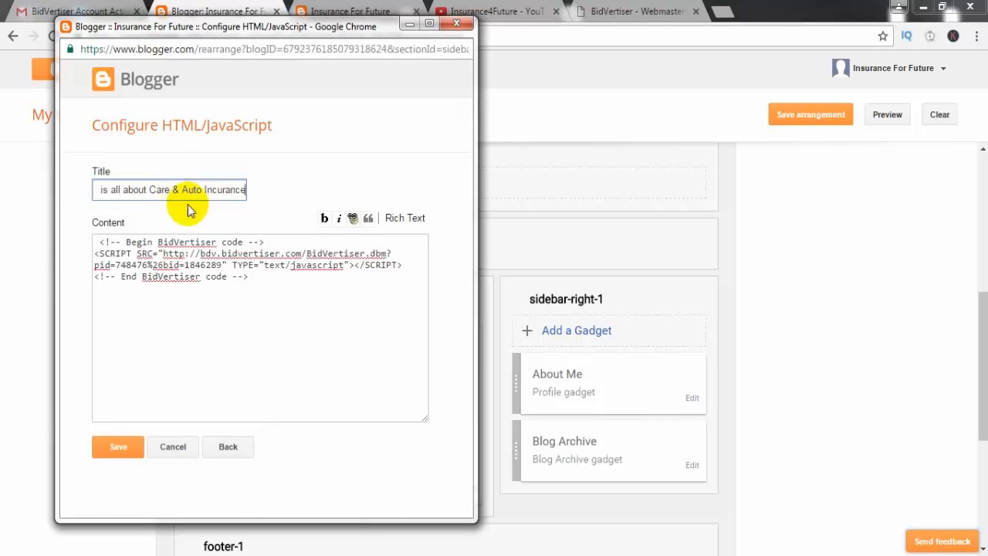
{"action": "left_click", "coordinate": [309, 326]}
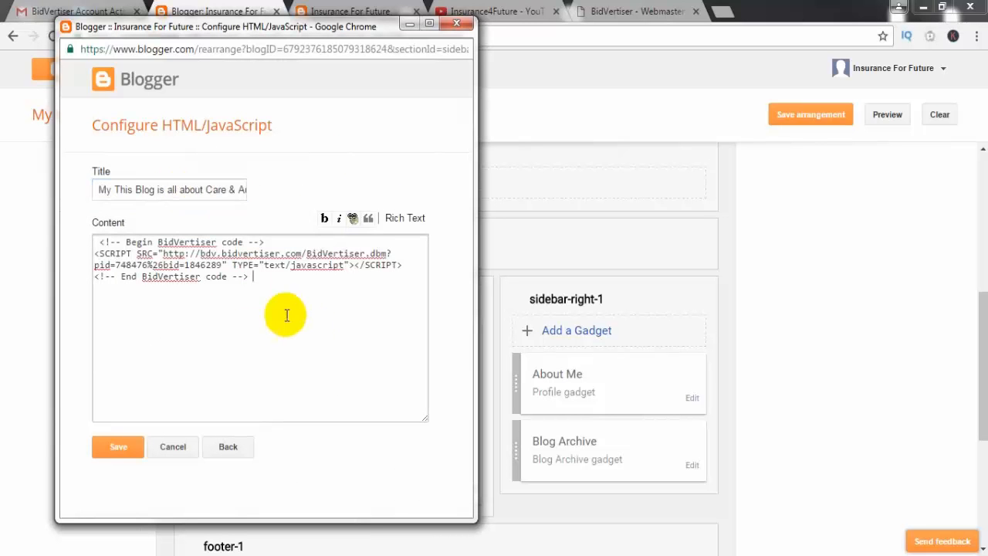
{"action": "left_click", "coordinate": [120, 450]}
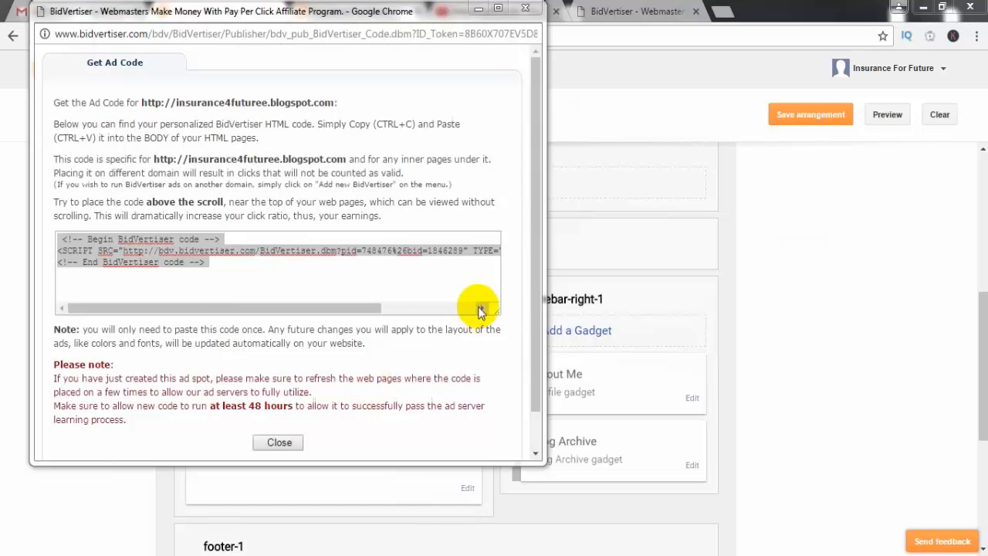
Close the ad code popup, save the gadget, and save the layout arrangement.
{"action": "left_click_drag", "start_coordinate": [532, 228], "coordinate": [546, 151]}
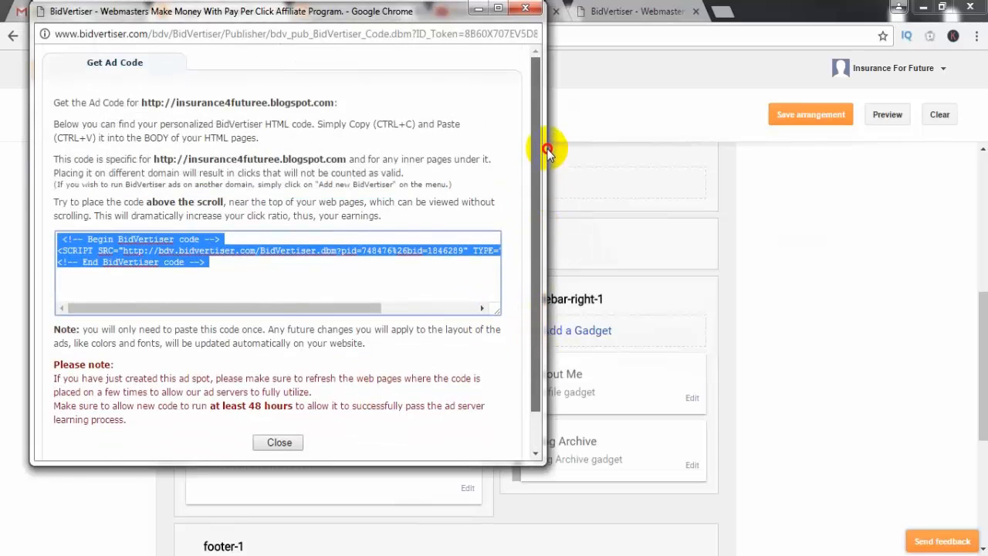
{"action": "left_click", "coordinate": [281, 442]}
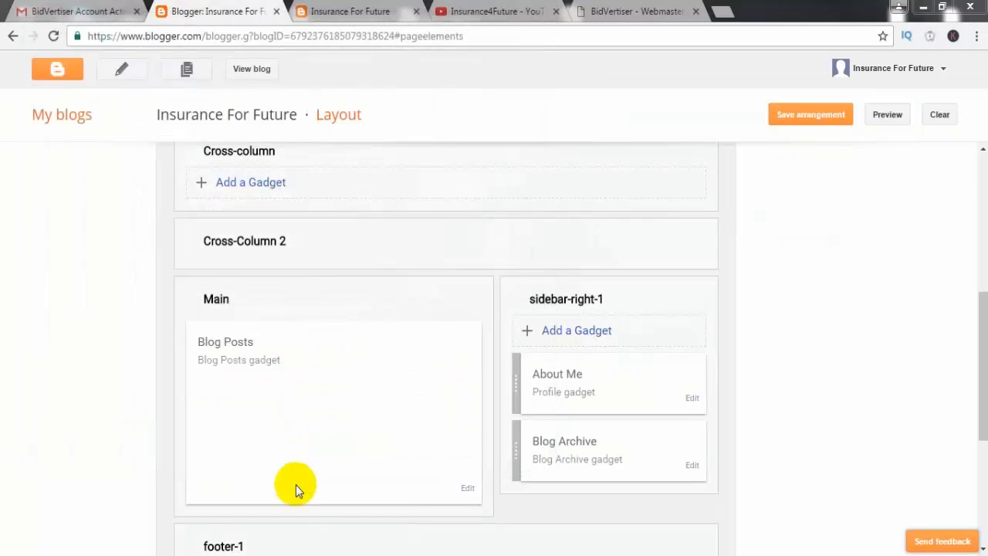
{"action": "mouse_move", "coordinate": [271, 535]}
{"action": "left_click", "coordinate": [356, 487]}
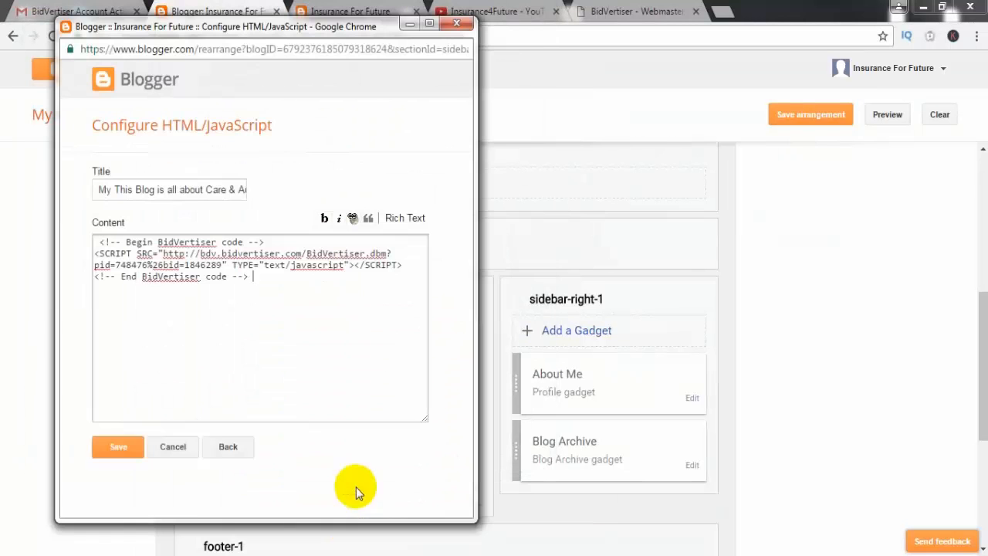
{"action": "left_click", "coordinate": [127, 451]}
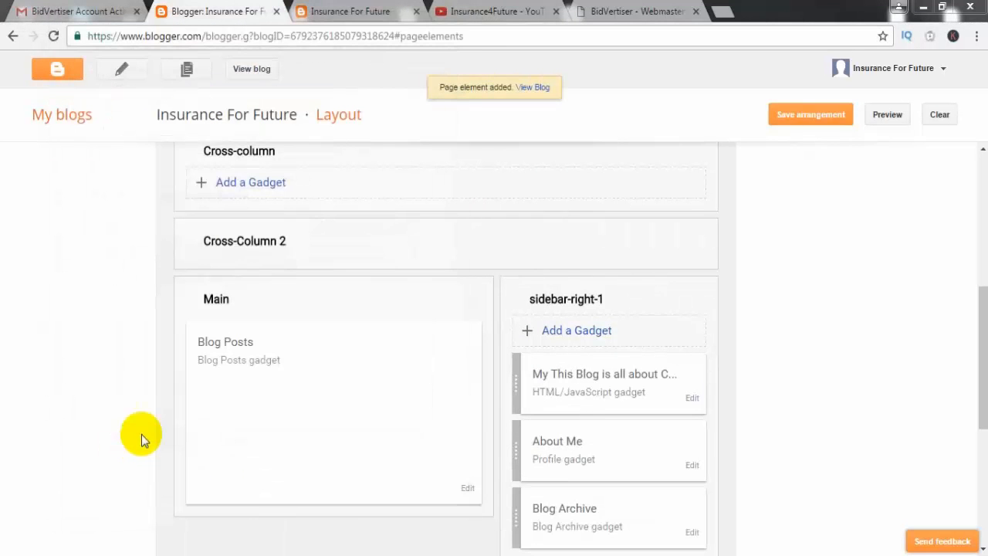
{"action": "left_click", "coordinate": [829, 122]}
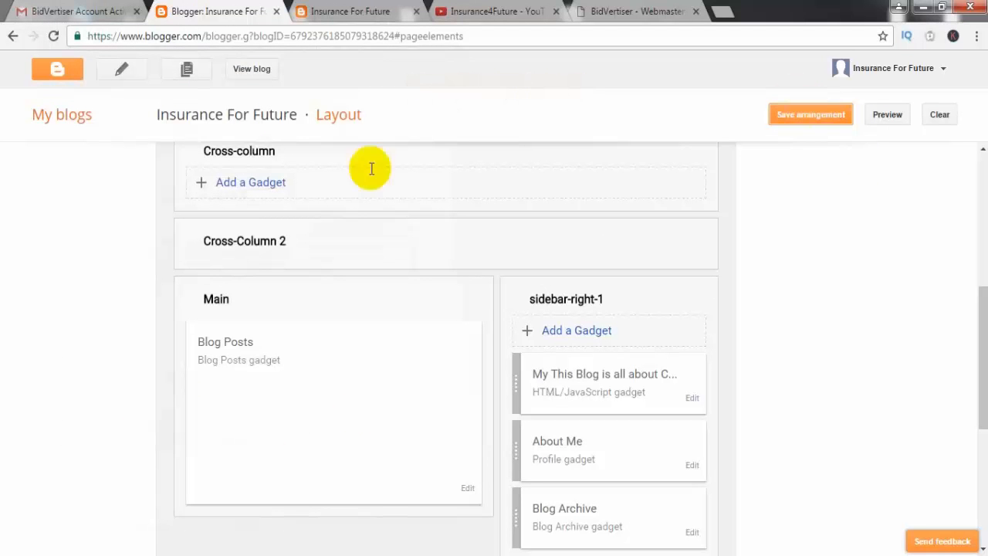
View the published Insurance For Future blog and its address in its own tab.
{"action": "scroll", "coordinate": [379, 443], "scroll_direction": "up", "scroll_amount": 4}
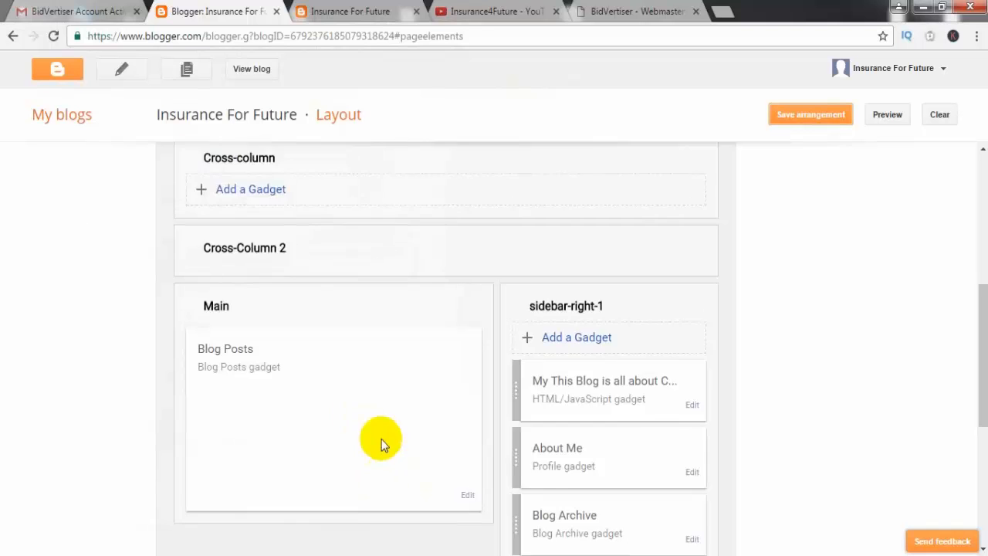
{"action": "scroll", "coordinate": [380, 443], "scroll_direction": "up", "scroll_amount": 2}
{"action": "left_click", "coordinate": [319, 12]}
{"action": "key", "text": "ctrl+c"}
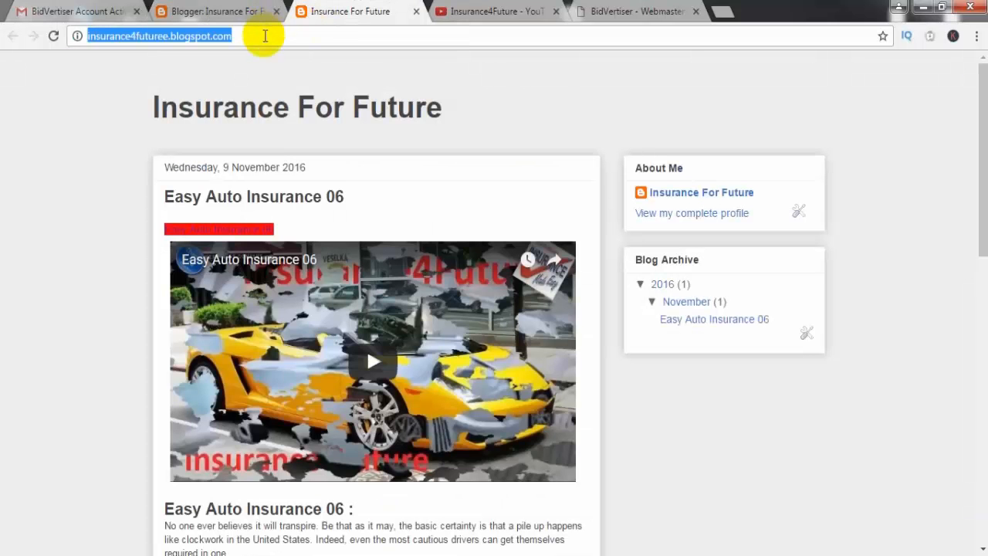
{"action": "left_click", "coordinate": [367, 346]}
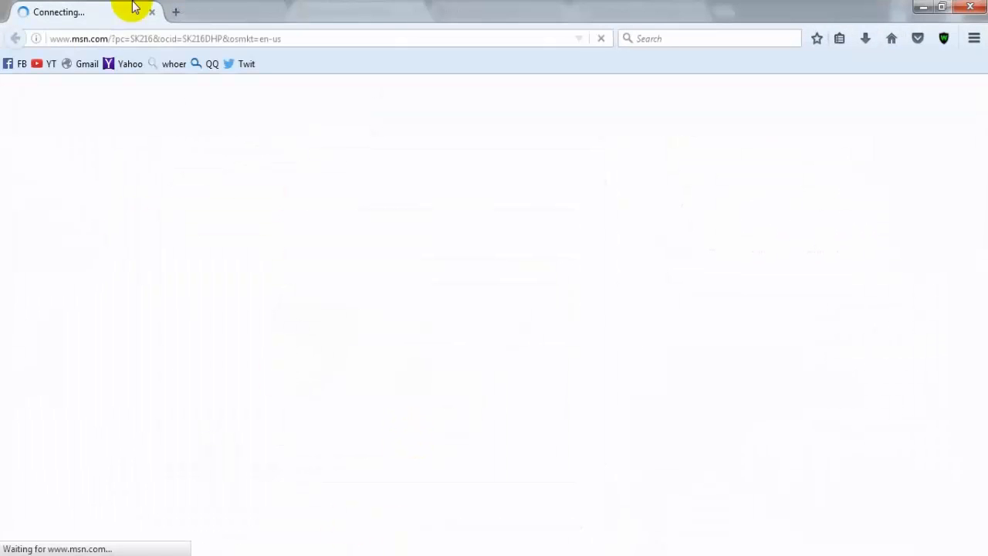
Replace the MSN tab with a new Firefox tab loading insurance4futuree.blogspot.com.
{"action": "left_click", "coordinate": [176, 14]}
{"action": "left_click", "coordinate": [152, 13]}
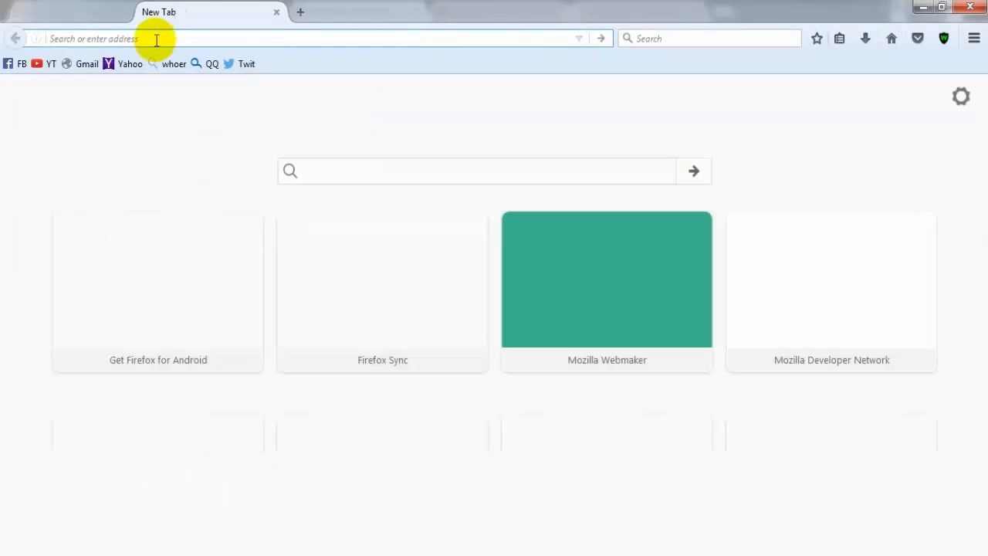
{"action": "right_click", "coordinate": [159, 38]}
{"action": "left_click", "coordinate": [207, 122]}
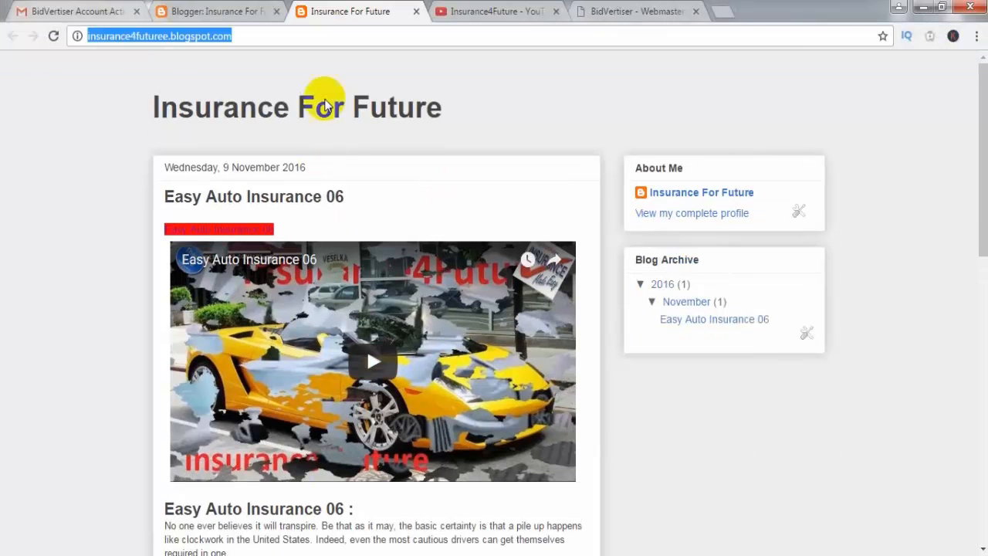
Verify the blog website in BidVertiser with the captcha, then close the verification window.
{"action": "left_click", "coordinate": [602, 14]}
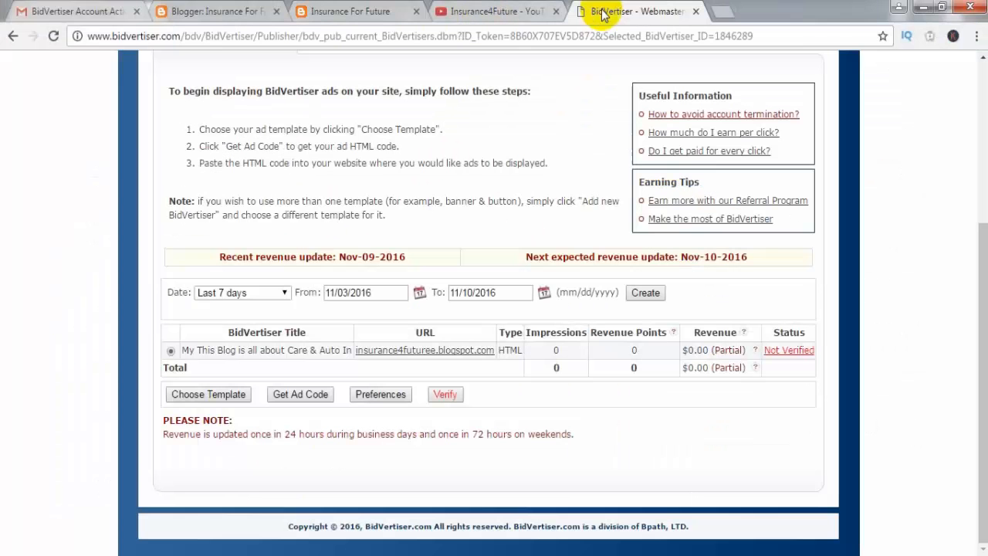
{"action": "left_click", "coordinate": [274, 428]}
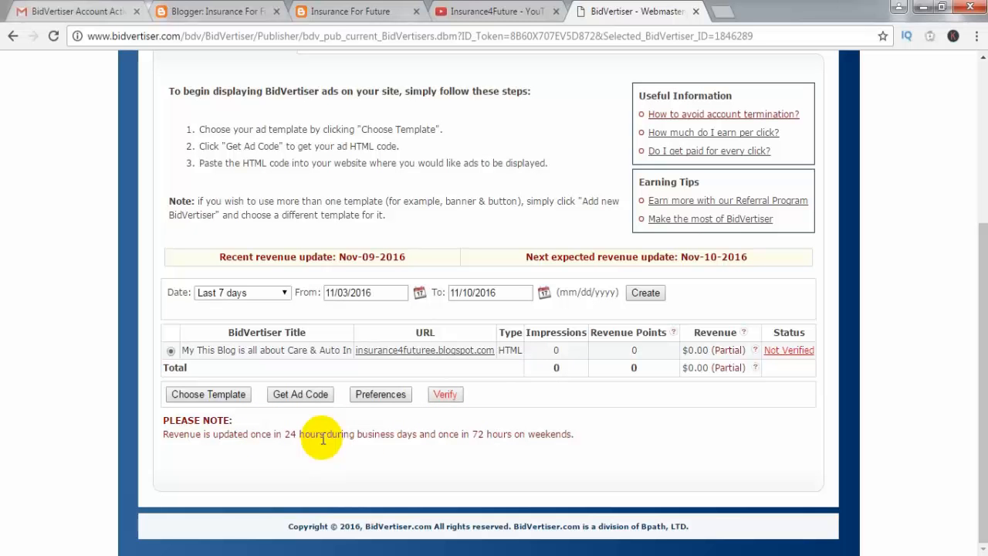
{"action": "left_click", "coordinate": [439, 392]}
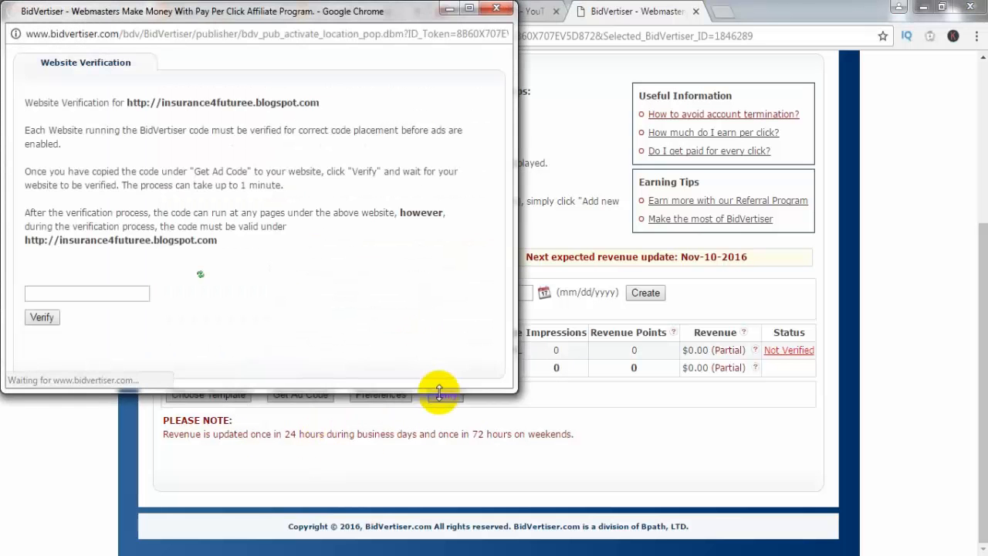
{"action": "left_click", "coordinate": [99, 294]}
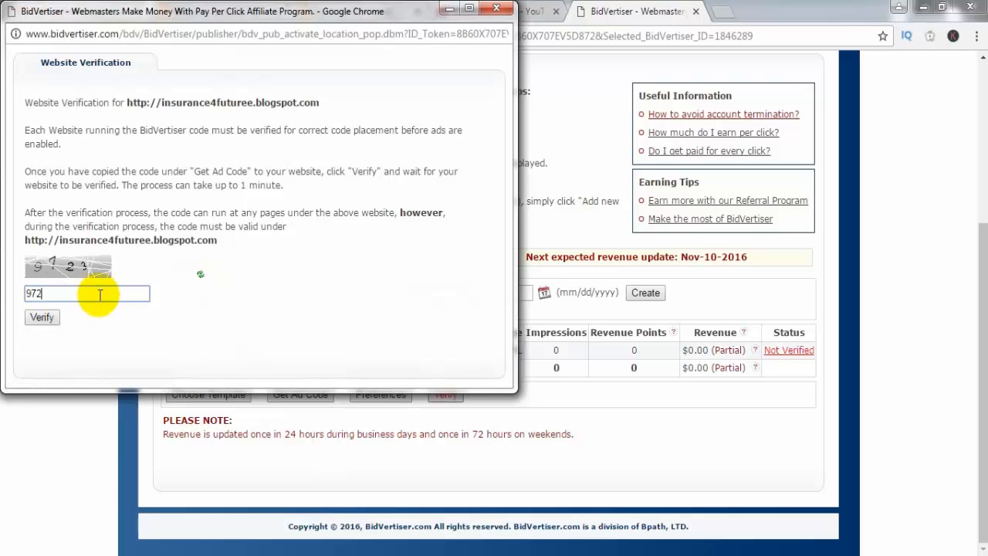
{"action": "left_click", "coordinate": [45, 318]}
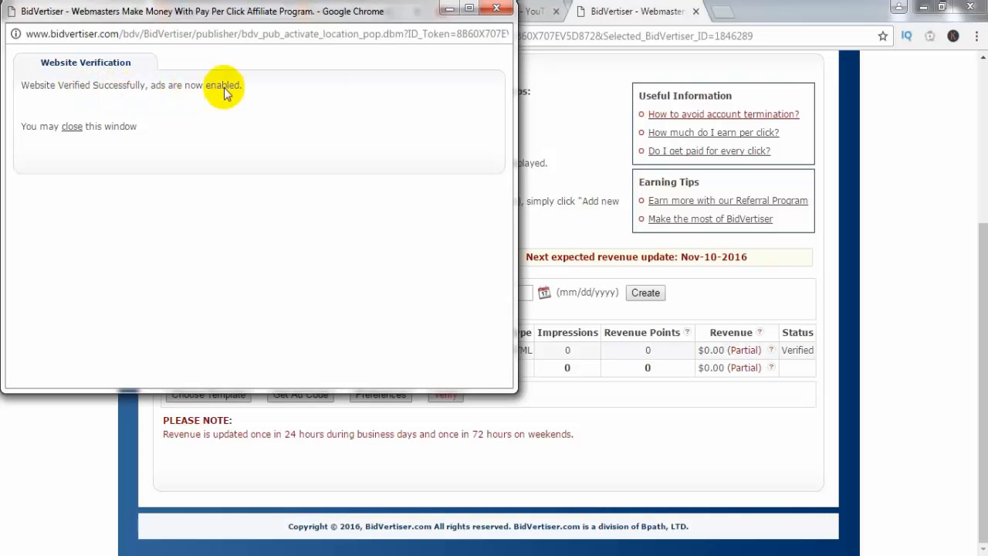
{"action": "left_click", "coordinate": [70, 130]}
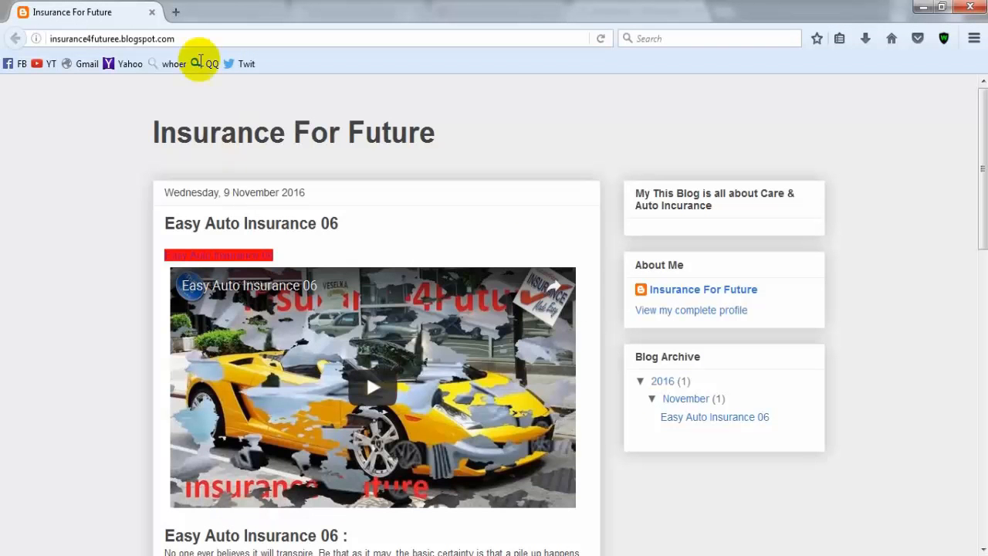
Copy the blog address and load it in a new Firefox tab.
{"action": "left_click", "coordinate": [164, 34]}
{"action": "key", "text": "ctrl+c"}
{"action": "key", "text": "ctrl+t"}
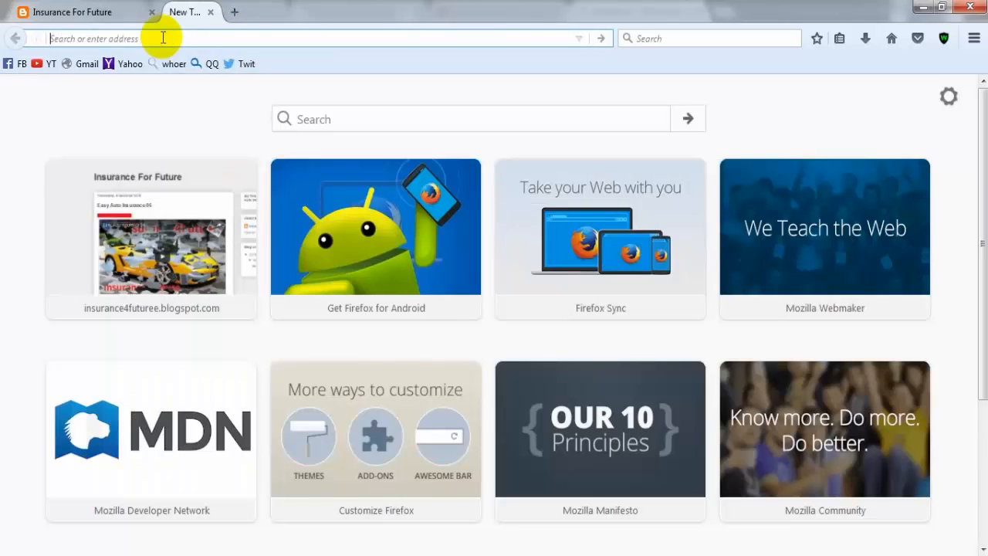
{"action": "right_click", "coordinate": [156, 37]}
{"action": "left_click", "coordinate": [199, 120]}
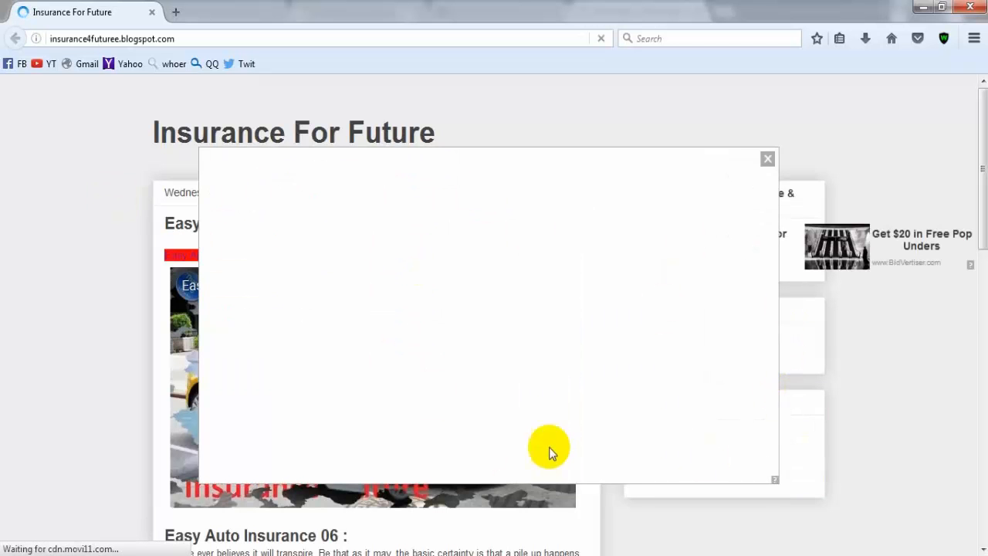
Dismiss the ad overlay and close the pop-up advertising window to see the sidebar ads.
{"action": "left_click", "coordinate": [767, 162]}
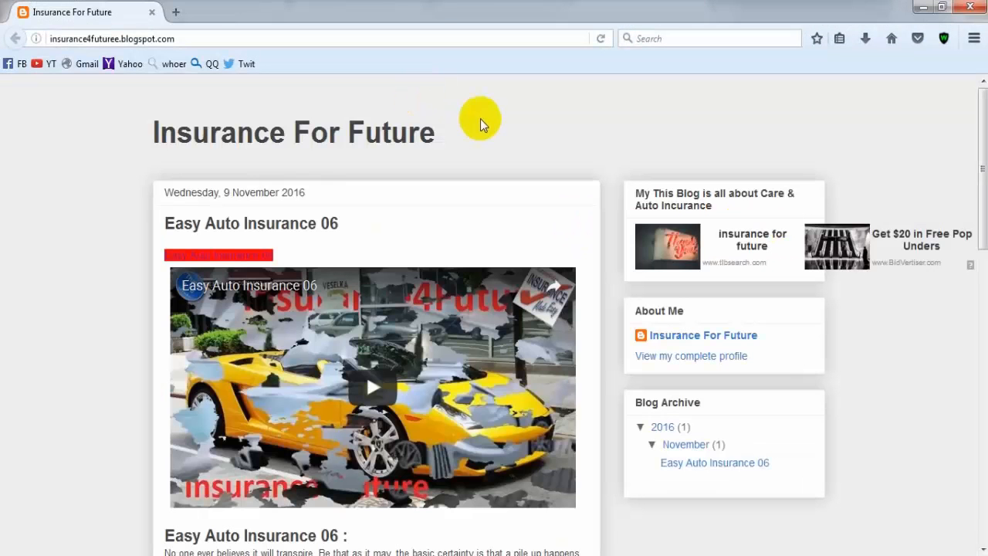
{"action": "left_click", "coordinate": [269, 504]}
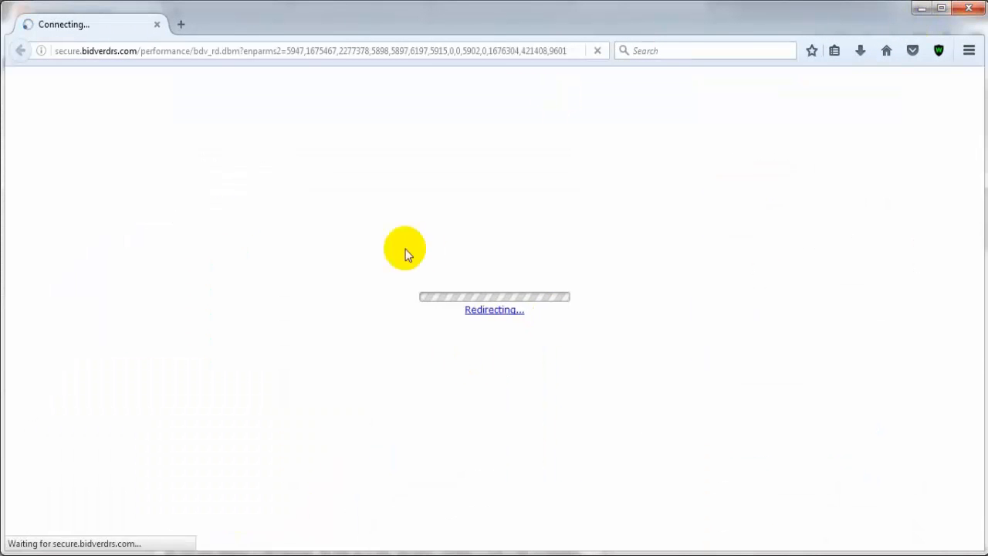
{"action": "left_click", "coordinate": [969, 8]}
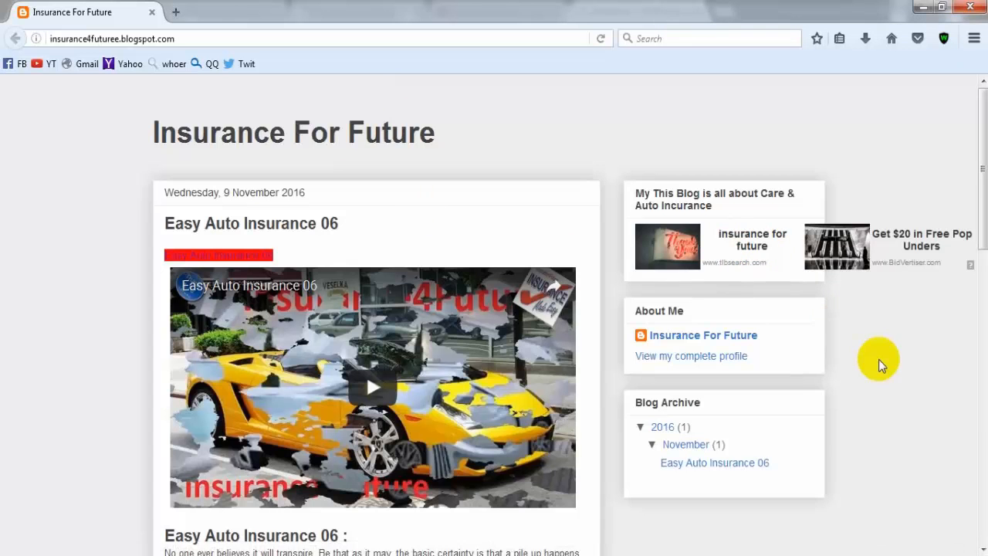
{"action": "scroll", "coordinate": [879, 359], "scroll_direction": "down", "scroll_amount": 2}
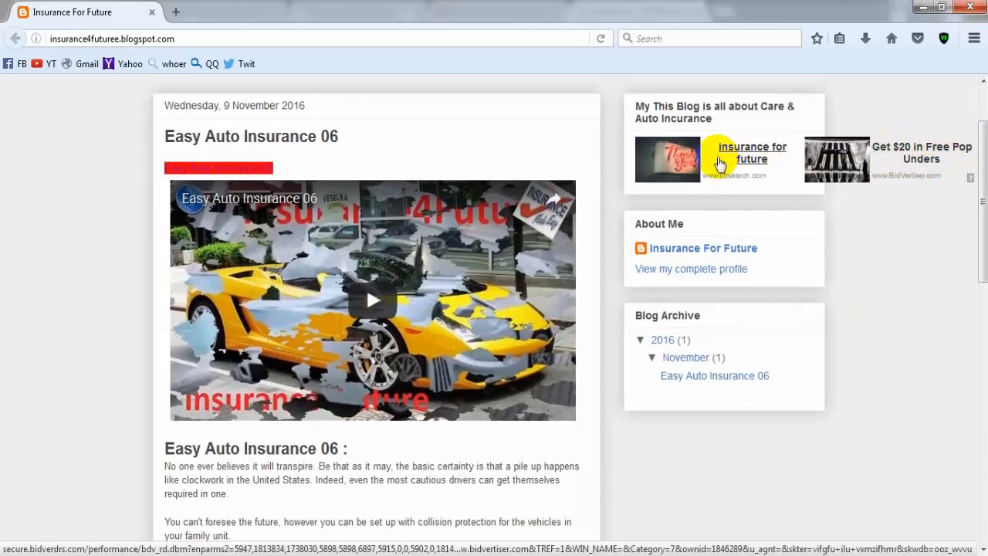
{"action": "scroll", "coordinate": [704, 400], "scroll_direction": "up", "scroll_amount": 2}
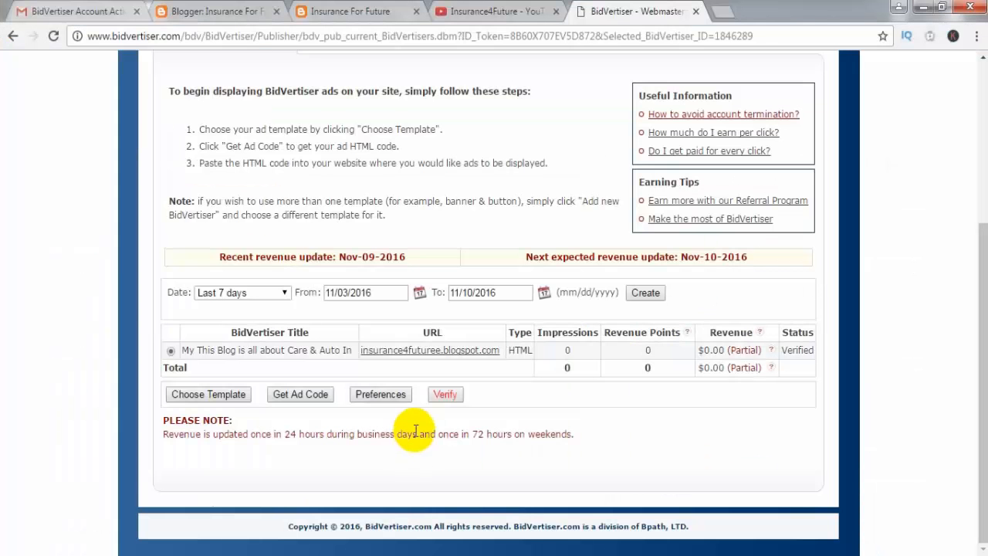
{"action": "scroll", "coordinate": [410, 432], "scroll_direction": "up", "scroll_amount": 4}
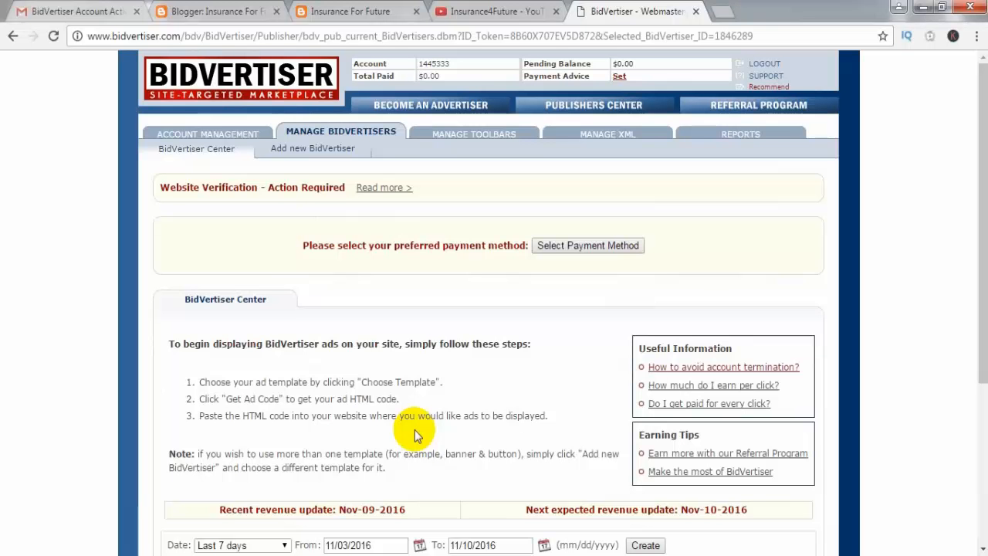
{"action": "scroll", "coordinate": [429, 411], "scroll_direction": "down", "scroll_amount": 2}
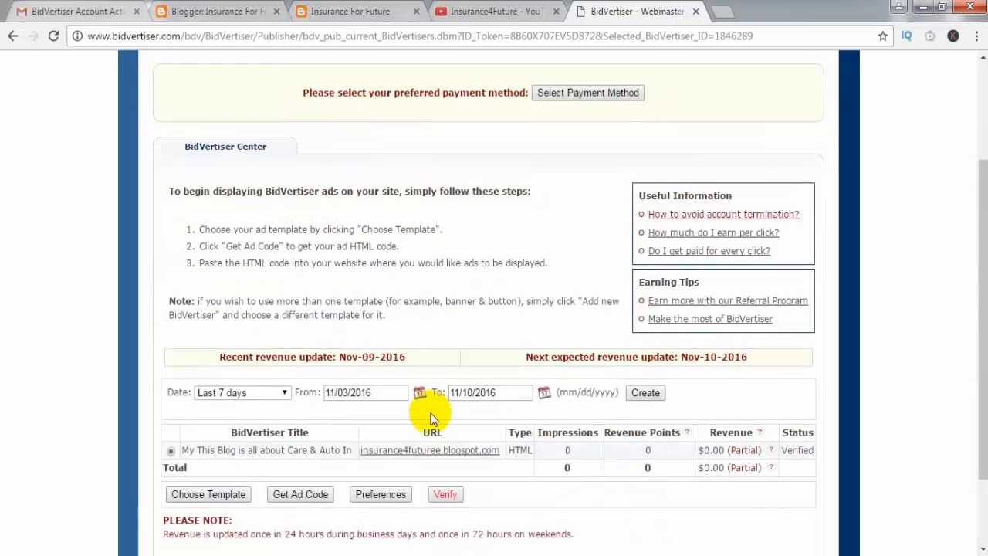
{"action": "scroll", "coordinate": [430, 408], "scroll_direction": "up", "scroll_amount": 2}
{"action": "scroll", "coordinate": [430, 409], "scroll_direction": "down", "scroll_amount": 3}
{"action": "scroll", "coordinate": [431, 410], "scroll_direction": "up", "scroll_amount": 3}
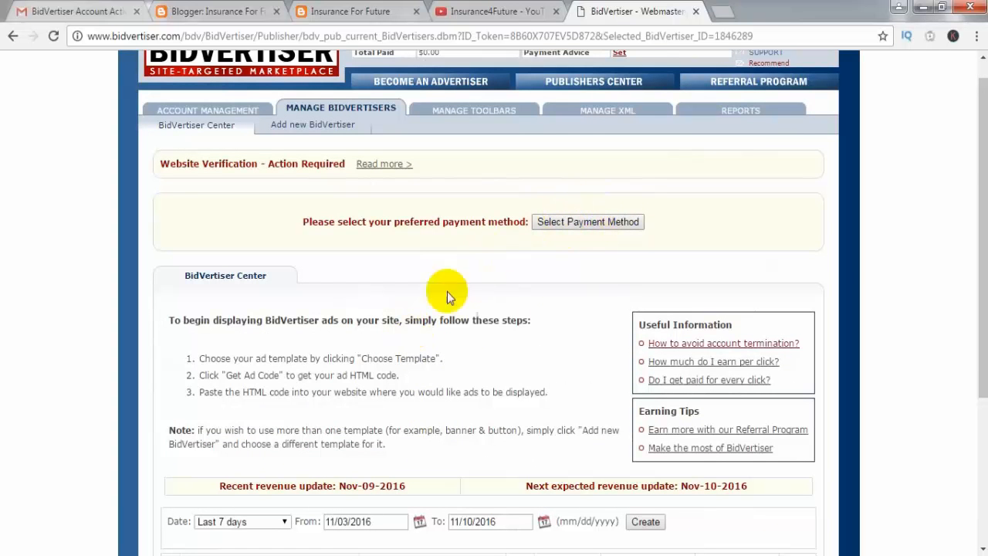
{"action": "scroll", "coordinate": [503, 332], "scroll_direction": "down", "scroll_amount": 2}
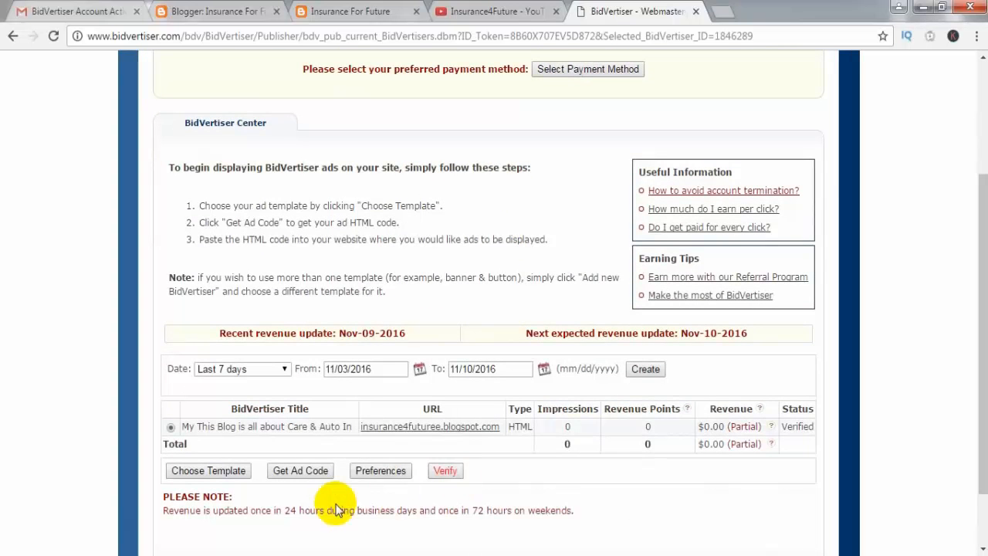
{"action": "scroll", "coordinate": [336, 509], "scroll_direction": "up", "scroll_amount": 3}
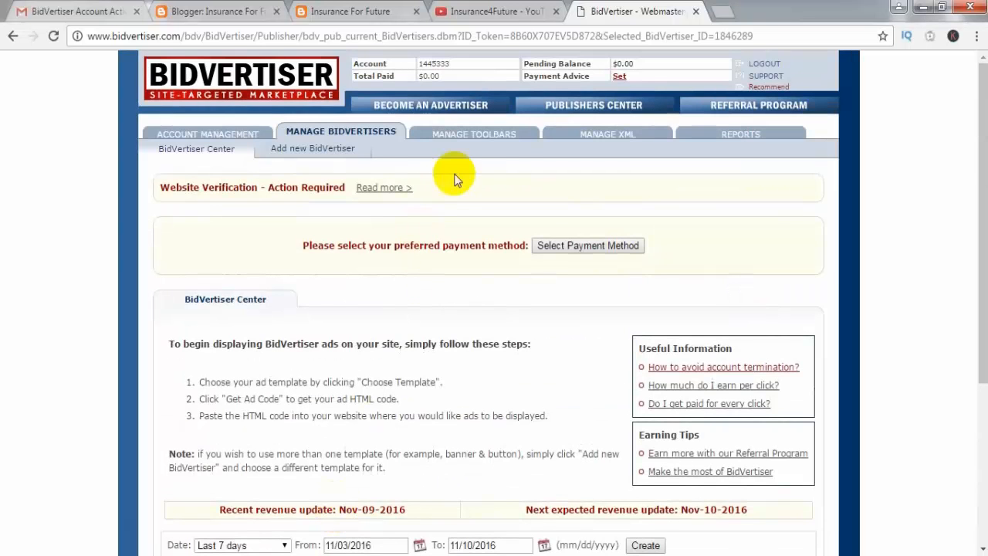